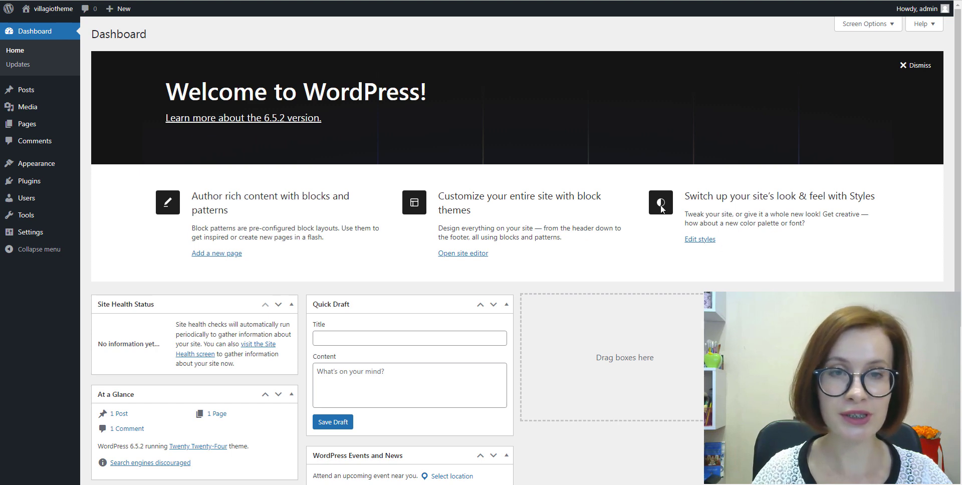
# - Open the form for uploading a new theme as a .zip file
pyautogui.moveTo(32, 170)
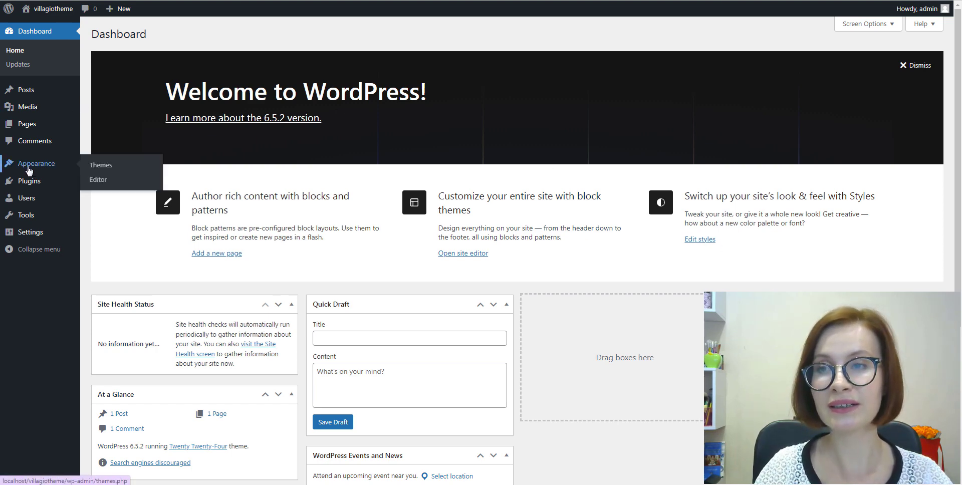
pyautogui.click(98, 169)
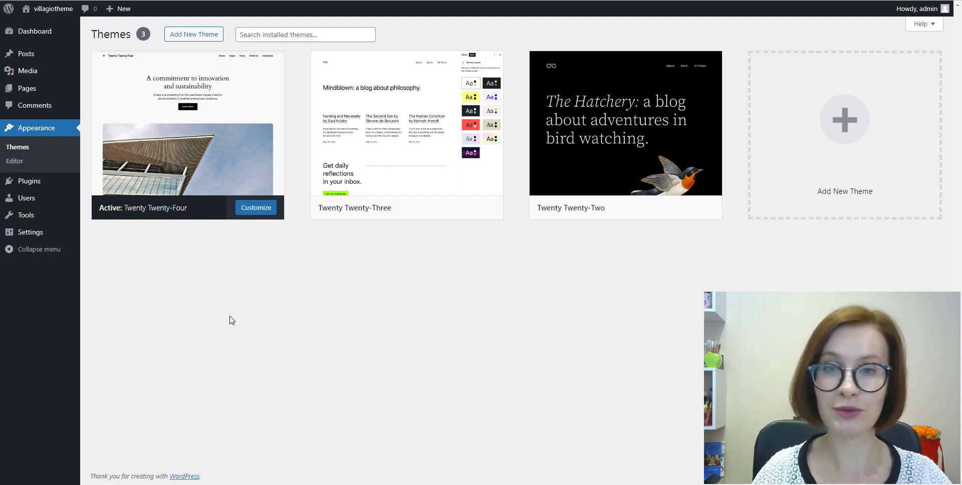
pyautogui.click(193, 36)
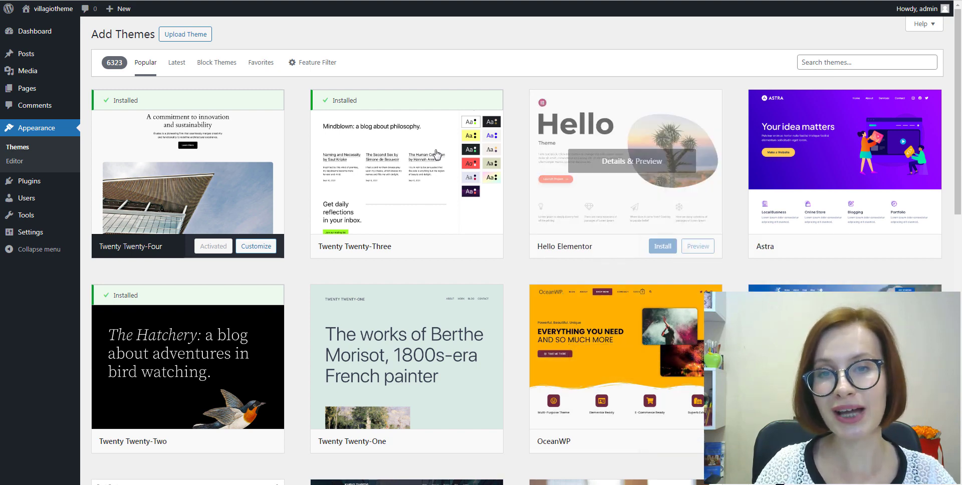
pyautogui.click(176, 35)
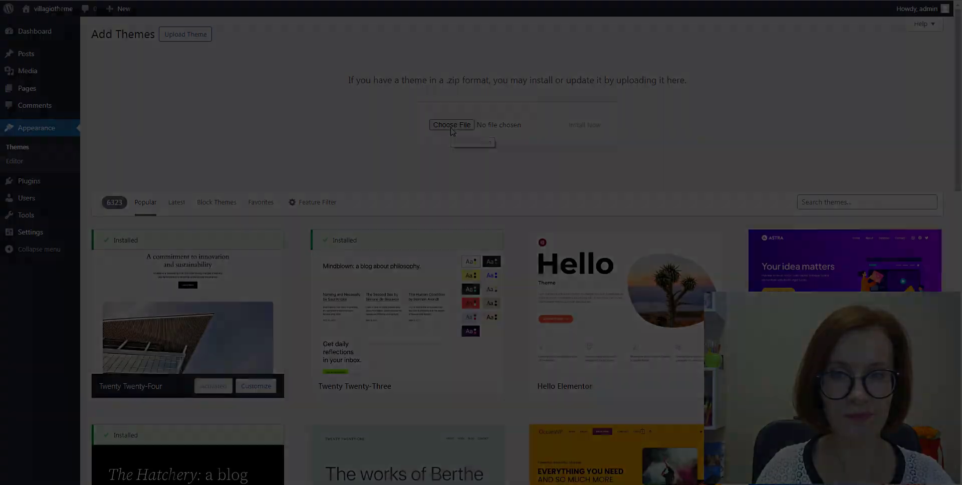
# - Install the theme from villagio-2.0.4.zip in the Downloads folder and activate it
pyautogui.click(451, 127)
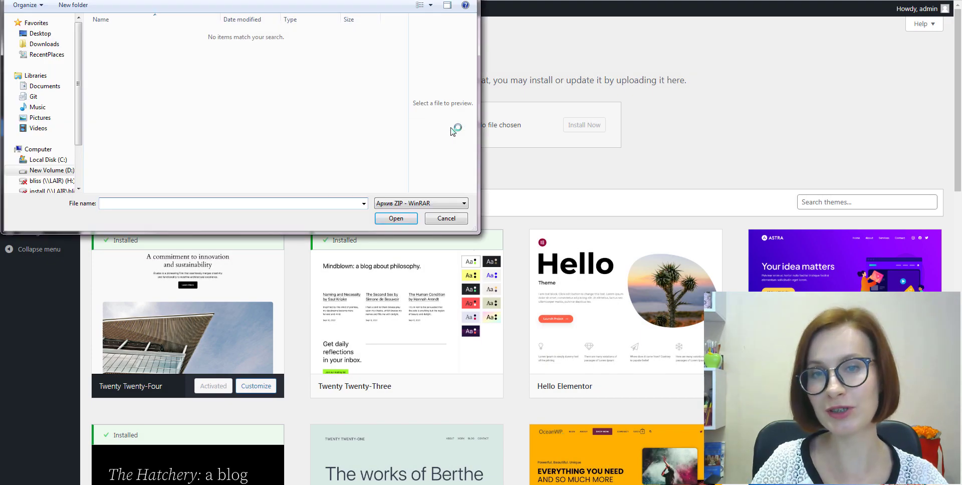
pyautogui.click(65, 44)
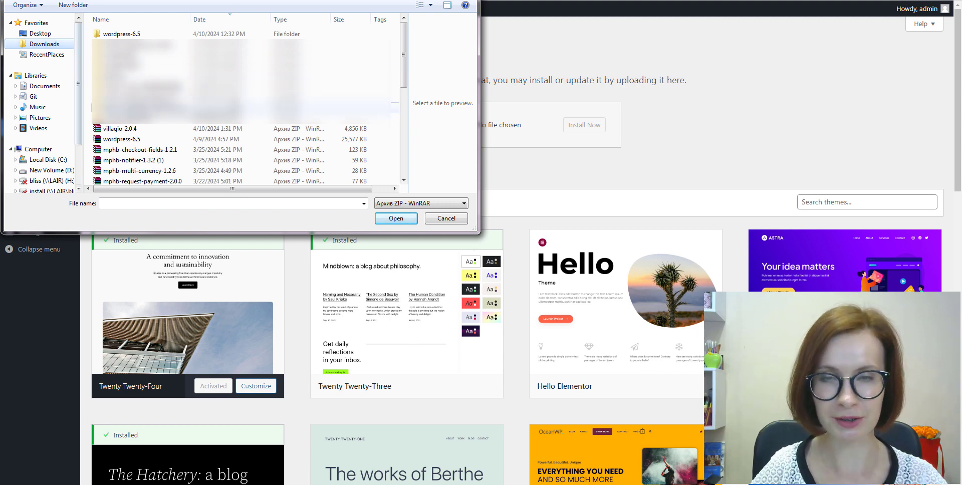
pyautogui.click(111, 132)
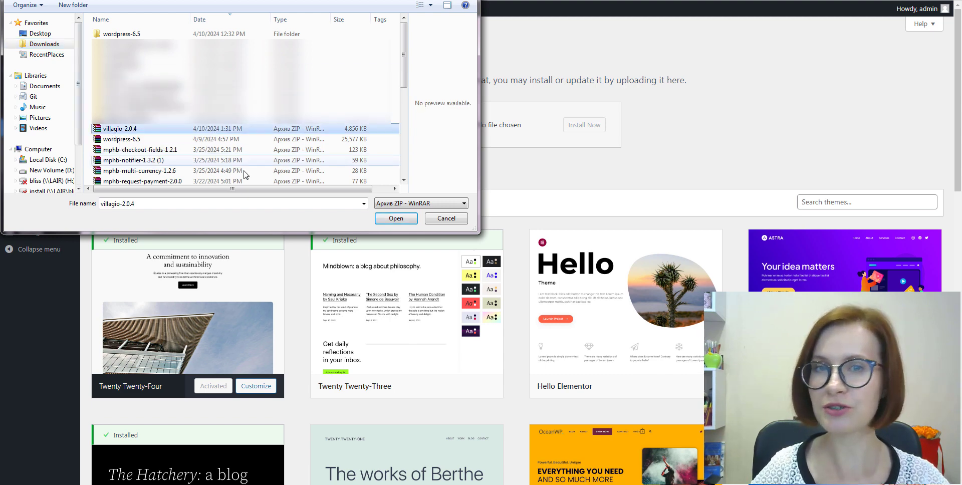
pyautogui.click(395, 219)
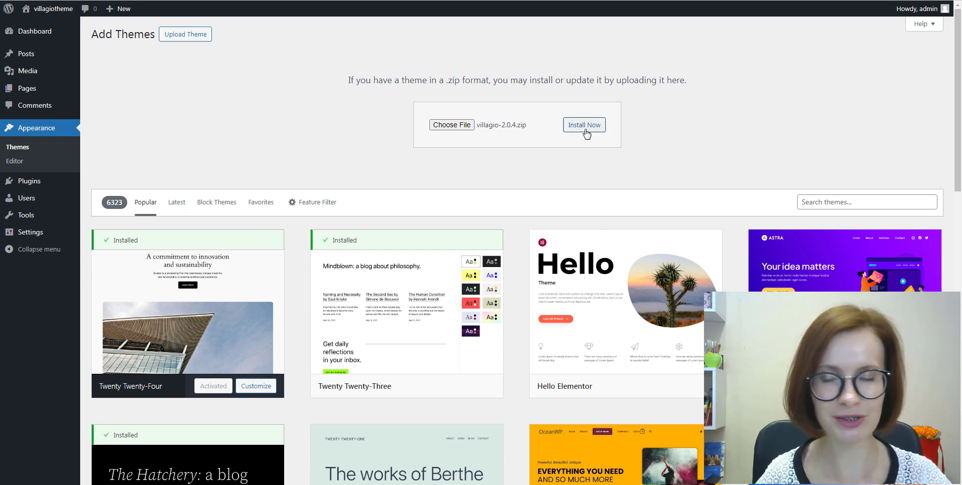
pyautogui.click(585, 125)
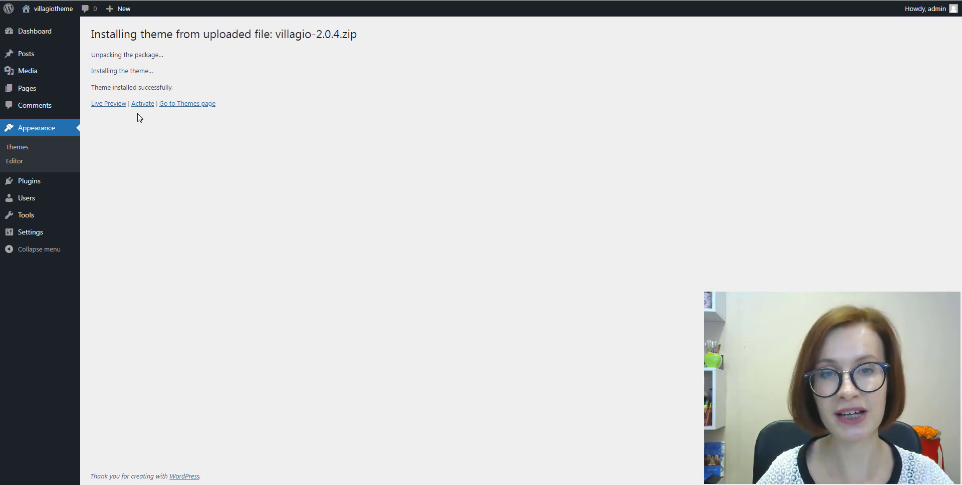
pyautogui.click(143, 104)
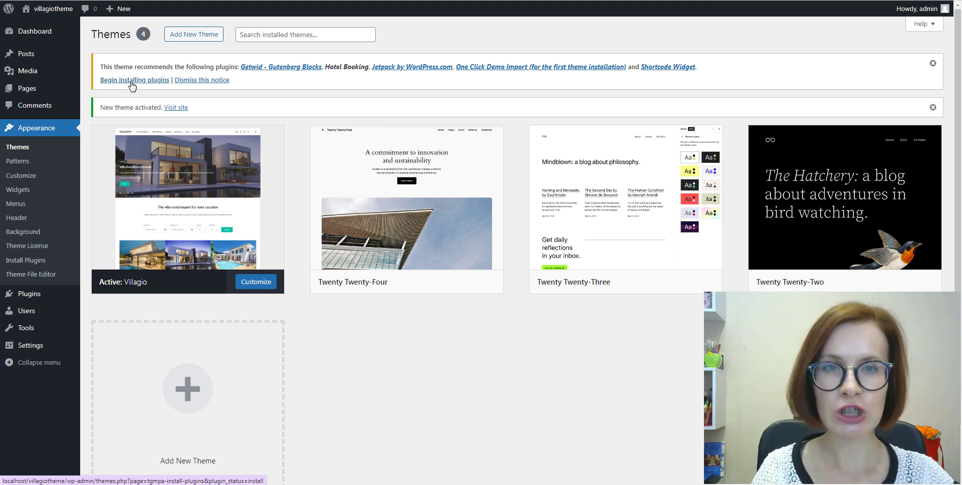
# - Bulk install all the plugins recommended by the Villagio theme, from Getwid to Shortcode Widget
pyautogui.click(133, 86)
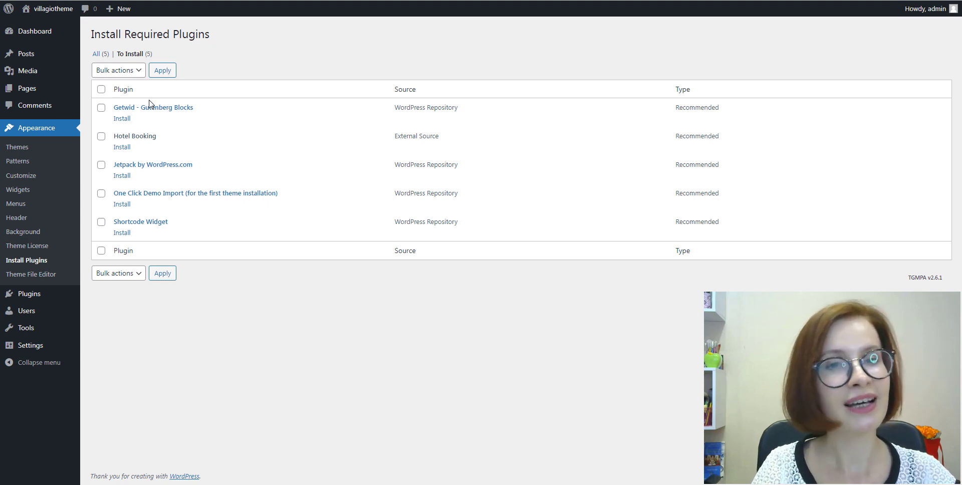
pyautogui.click(102, 90)
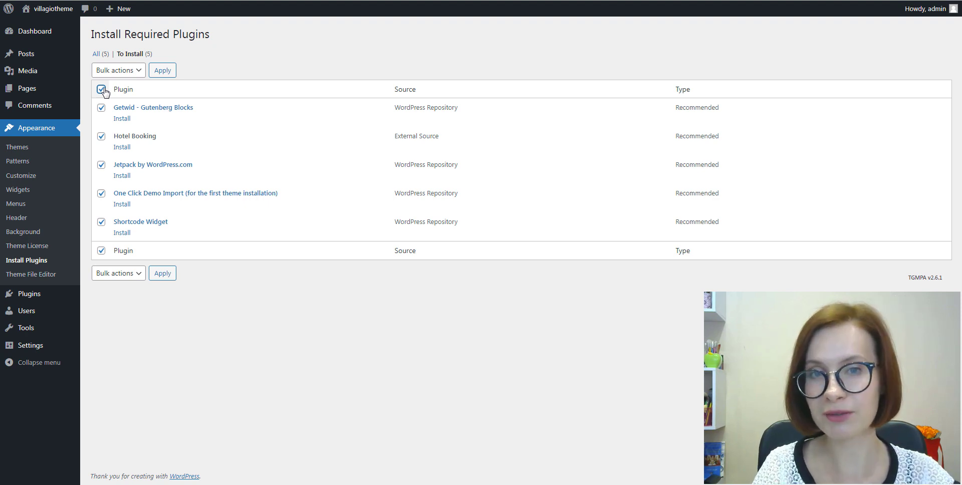
pyautogui.click(136, 77)
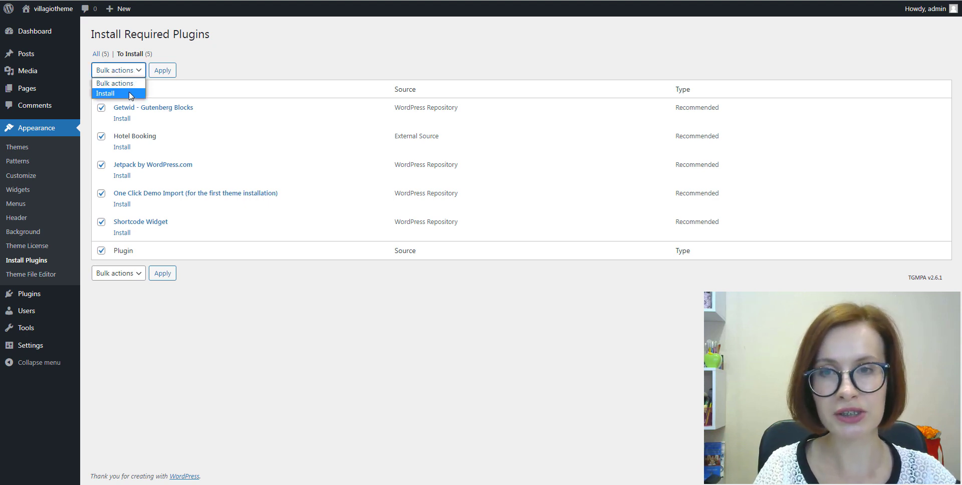
pyautogui.click(130, 94)
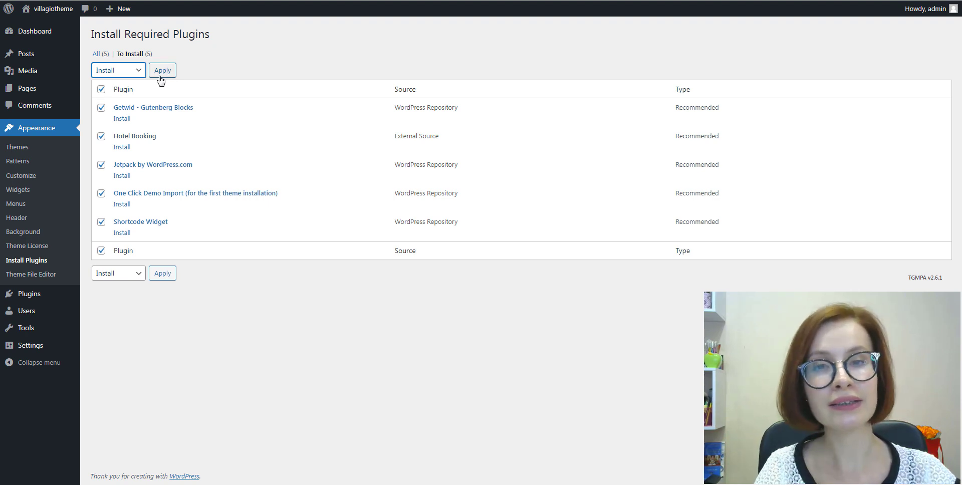
pyautogui.click(161, 81)
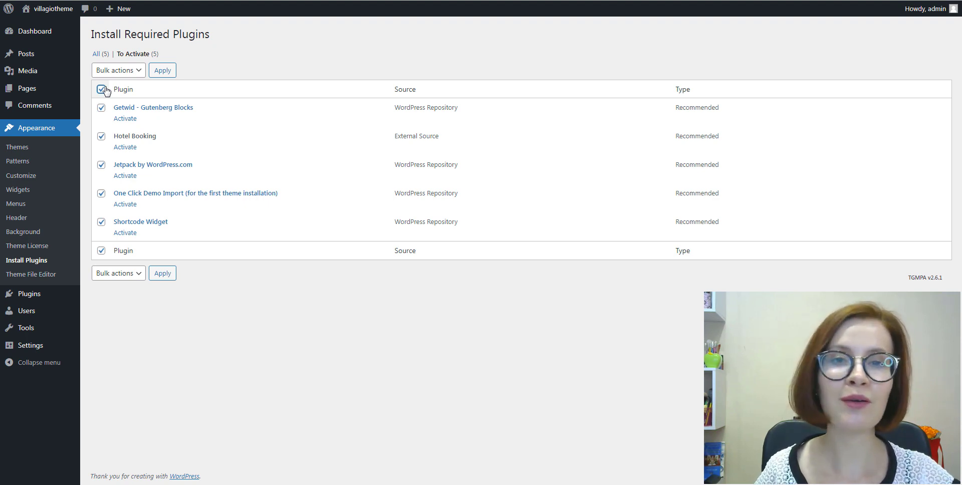
# - Bulk activate all the newly installed recommended plugins
pyautogui.click(142, 72)
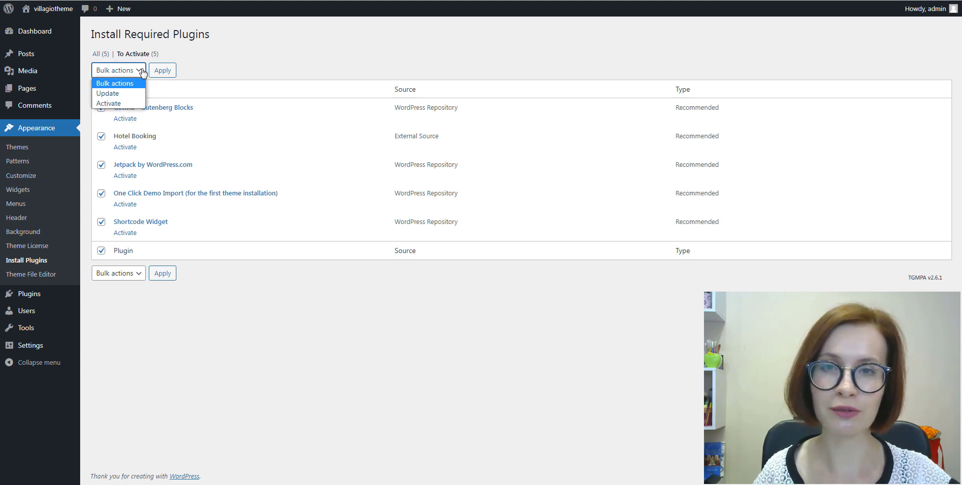
pyautogui.click(134, 103)
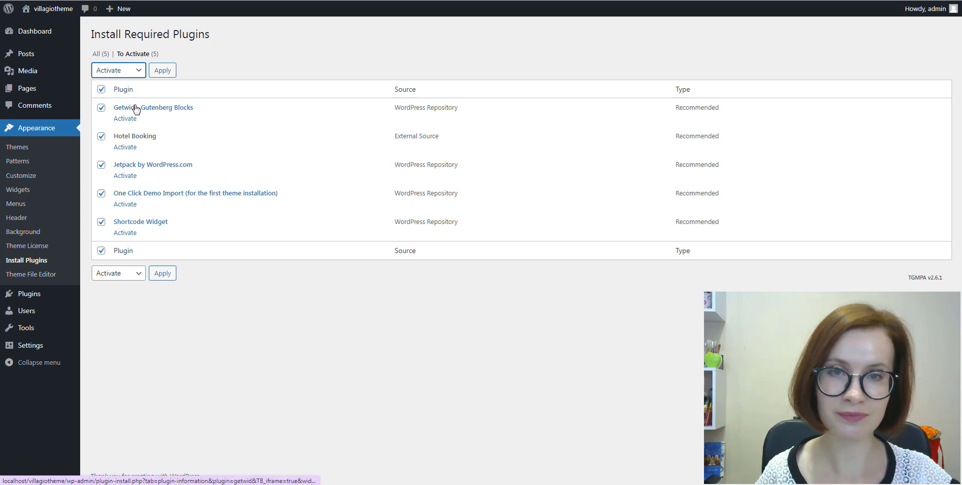
pyautogui.click(164, 71)
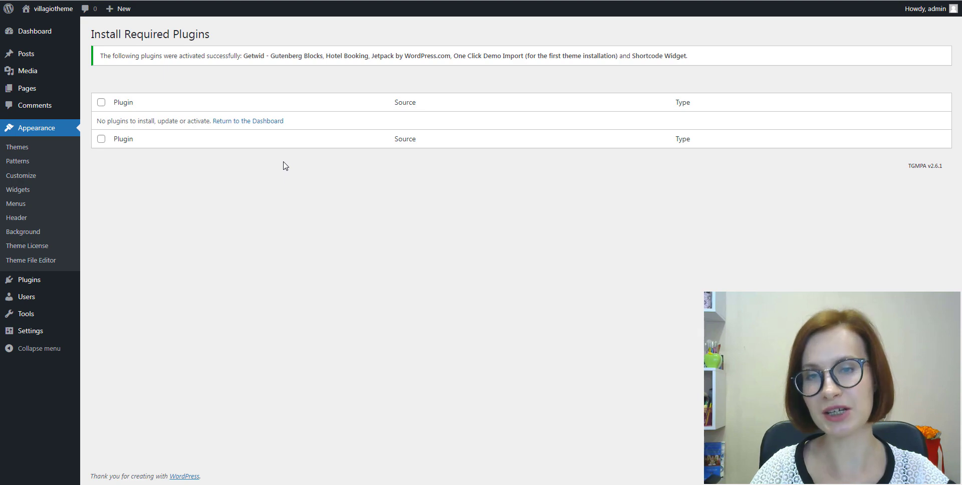
# - Return to the Dashboard and install the Hotel Booking plugin's required booking confirmation and search results pages
pyautogui.click(231, 122)
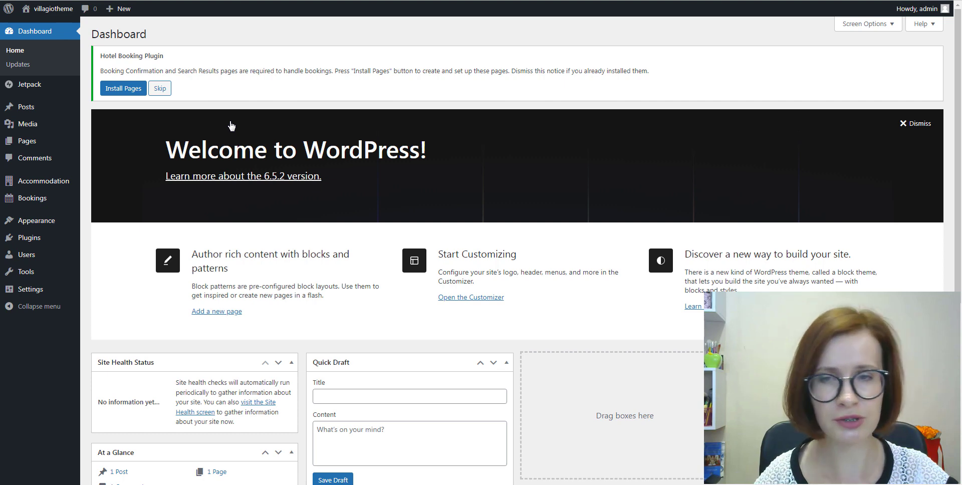
pyautogui.click(119, 93)
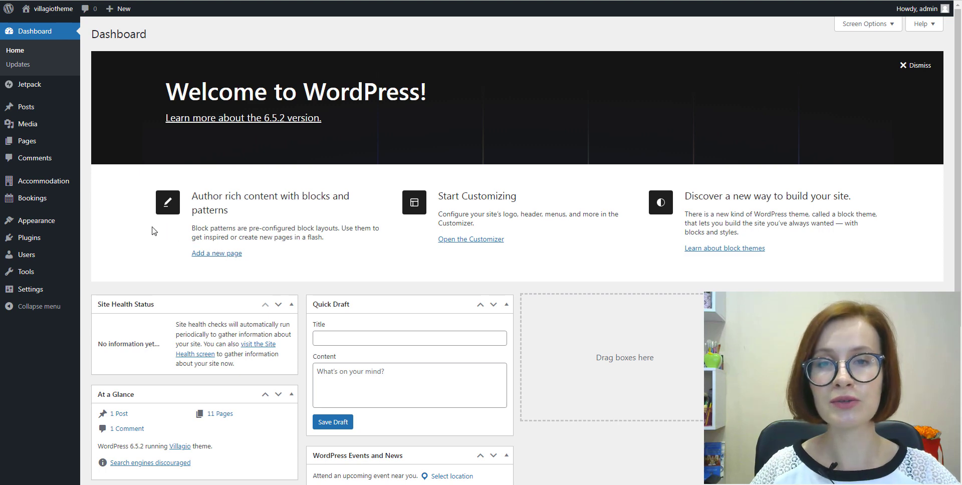
# - Import the Villagio theme's demo data without adding the optional suggested plugins
pyautogui.moveTo(47, 225)
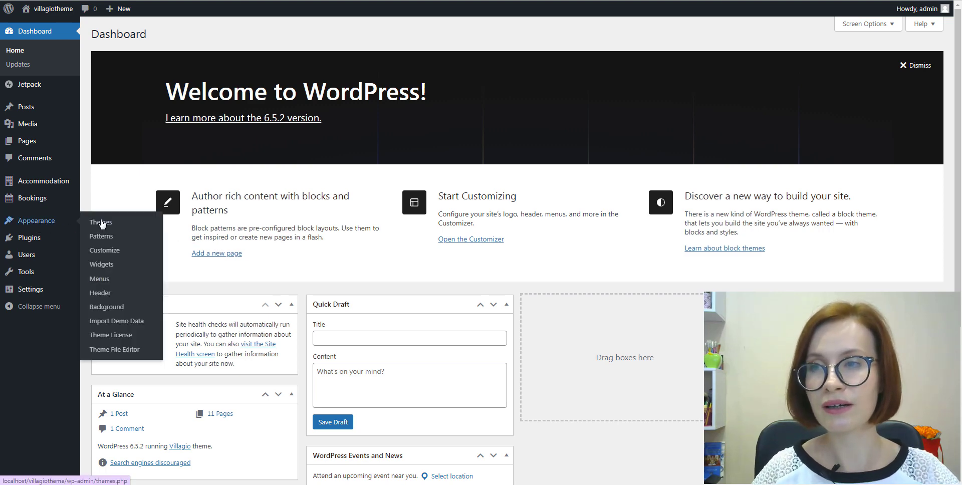
pyautogui.click(115, 325)
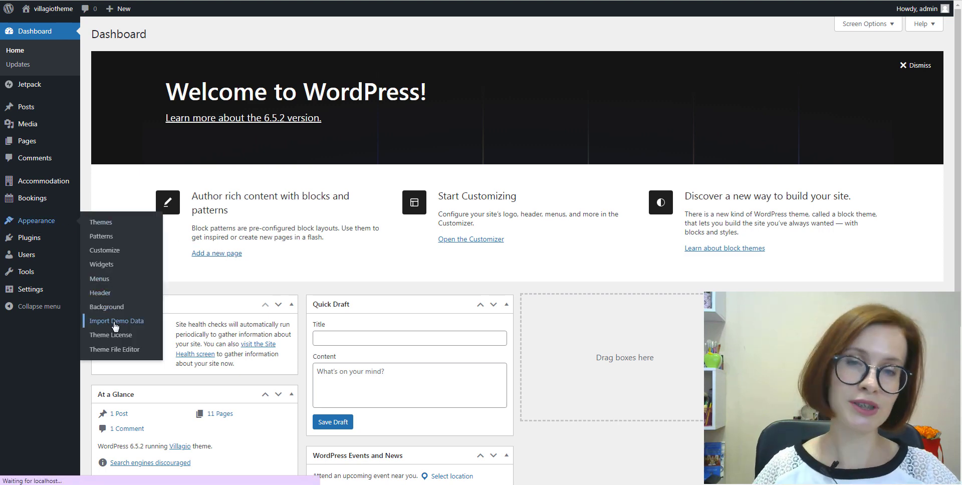
pyautogui.scroll(-2, 516, 251)
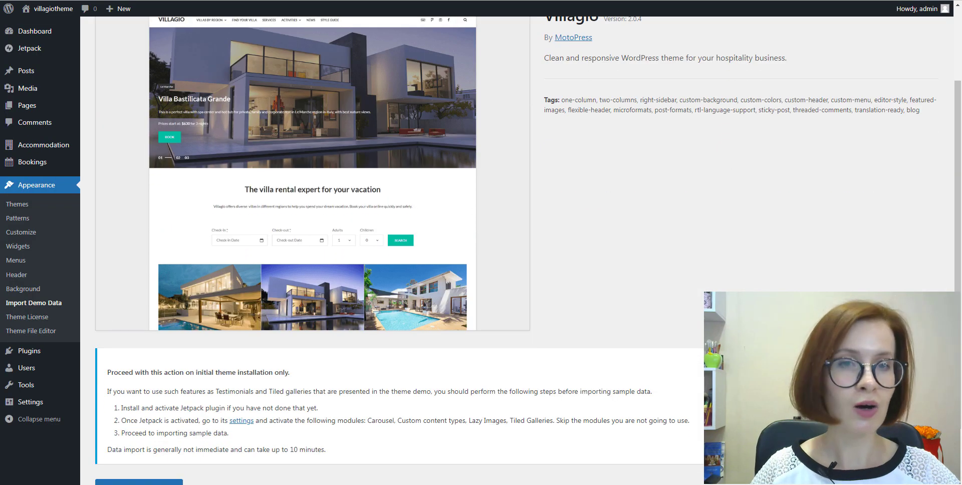
pyautogui.scroll(-1, 267, 245)
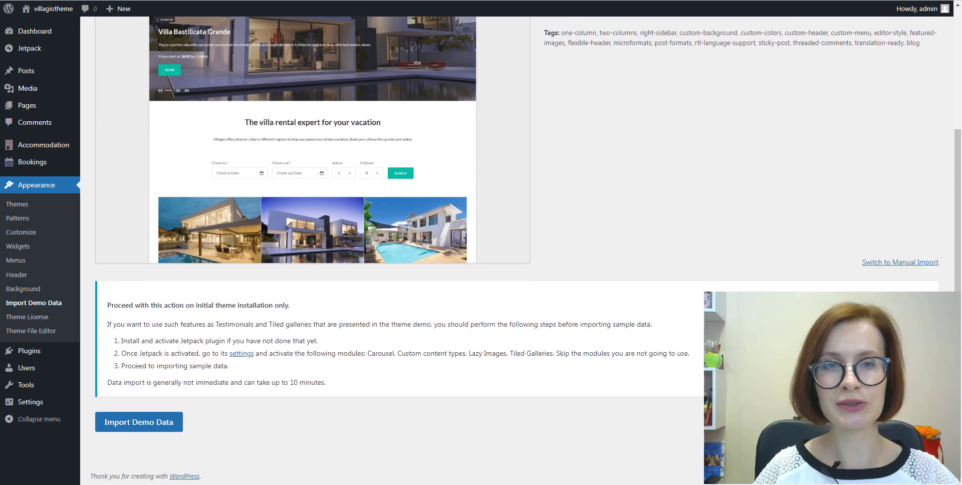
pyautogui.click(131, 429)
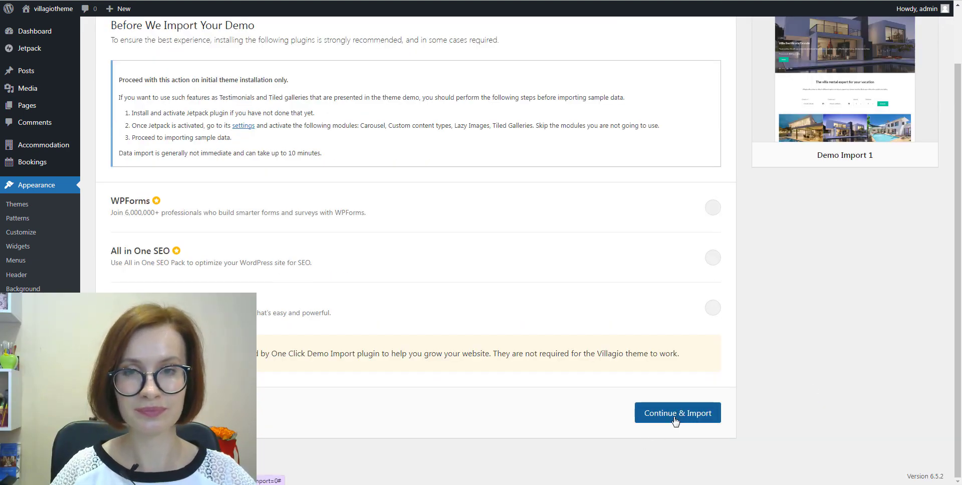
pyautogui.click(674, 417)
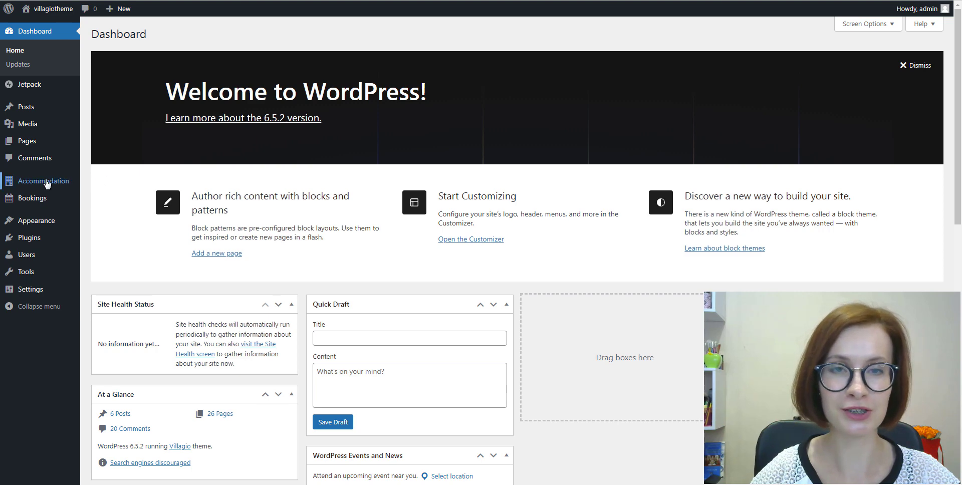
# - Add a new accommodation season titled "Summer 2024"
pyautogui.moveTo(35, 189)
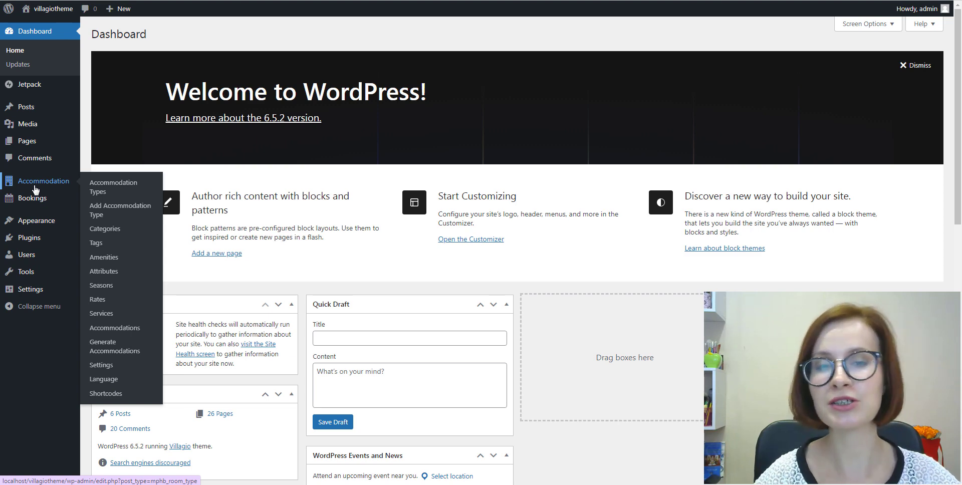
pyautogui.moveTo(26, 207)
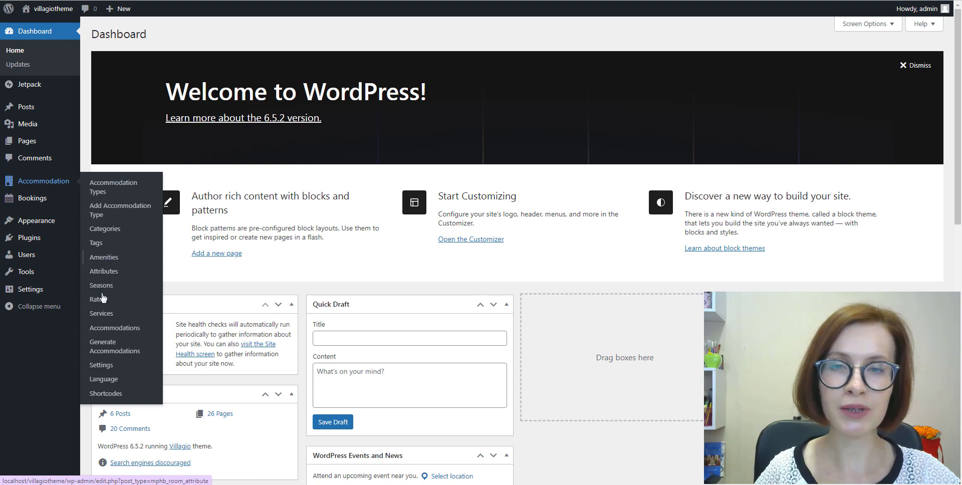
pyautogui.click(98, 289)
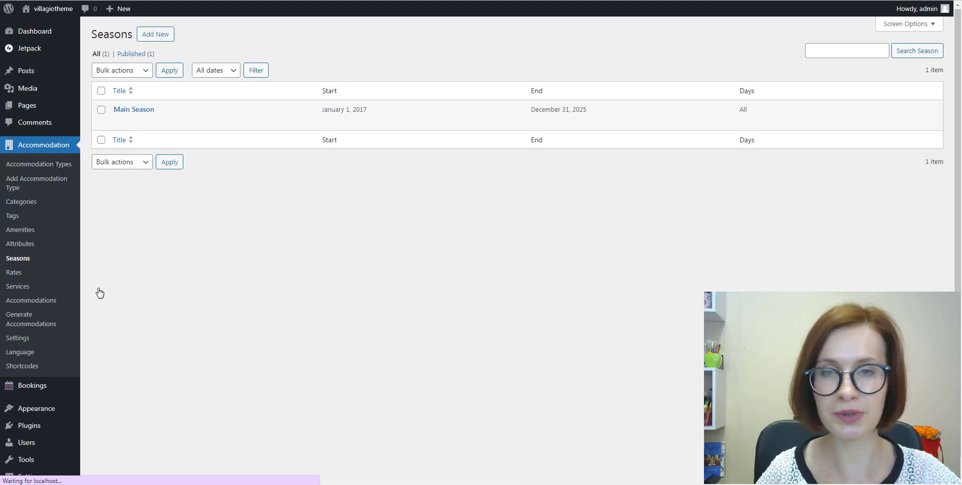
pyautogui.click(154, 35)
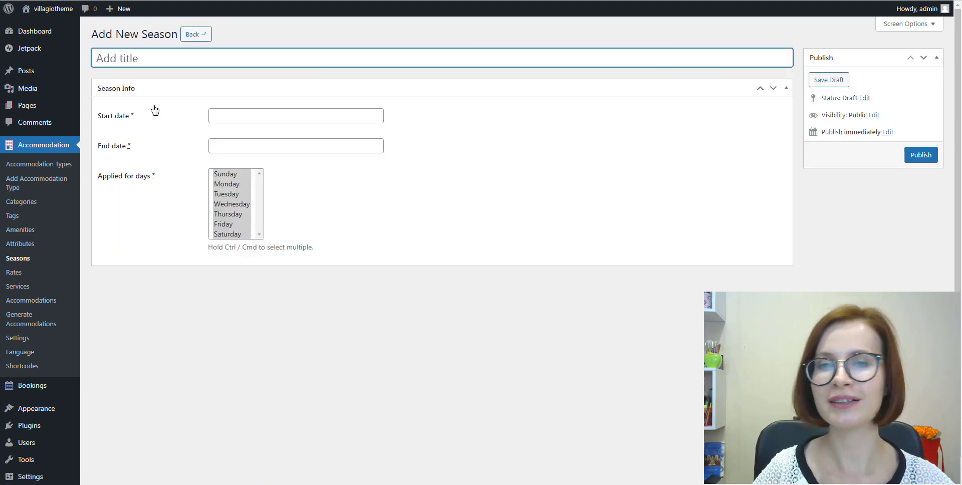
pyautogui.write('Summe')
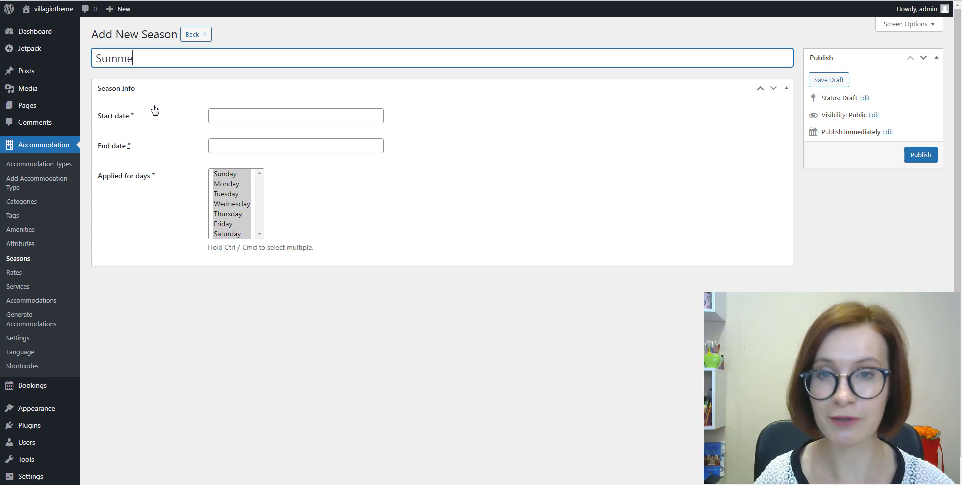
pyautogui.write('r 2024')
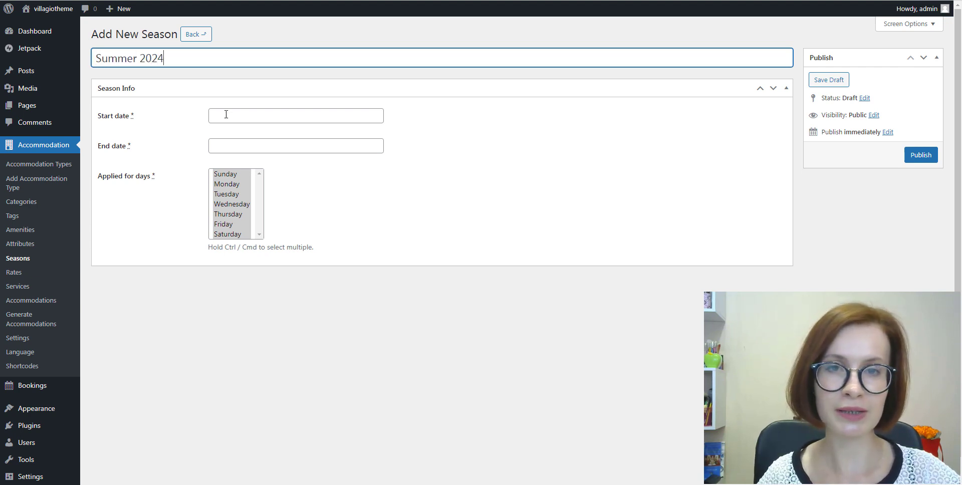
# - Set the Summer 2024 season's start date to 01/06/2024 (1 June)
pyautogui.click(226, 115)
pyautogui.click(440, 133)
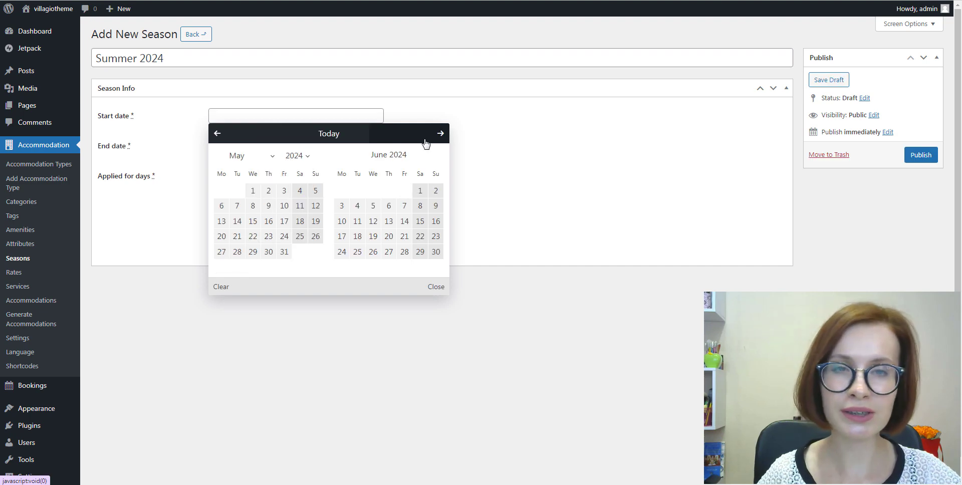
pyautogui.click(419, 190)
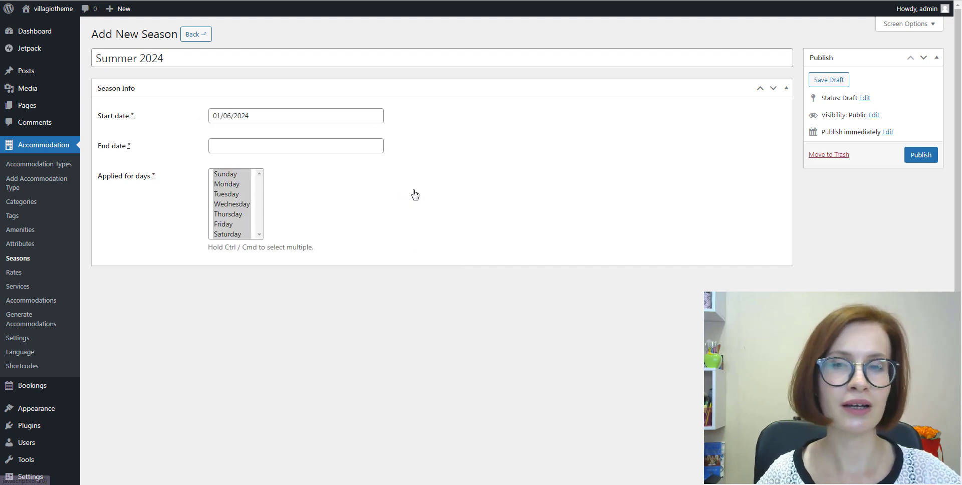
# - Set the Summer 2024 season's end date to 31/08/2024 and publish the season
pyautogui.click(302, 146)
pyautogui.click(440, 164)
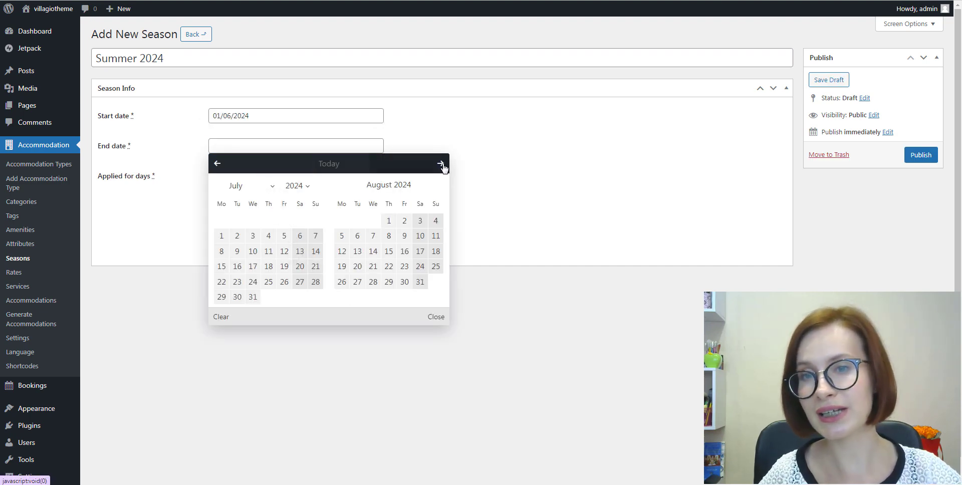
pyautogui.click(419, 282)
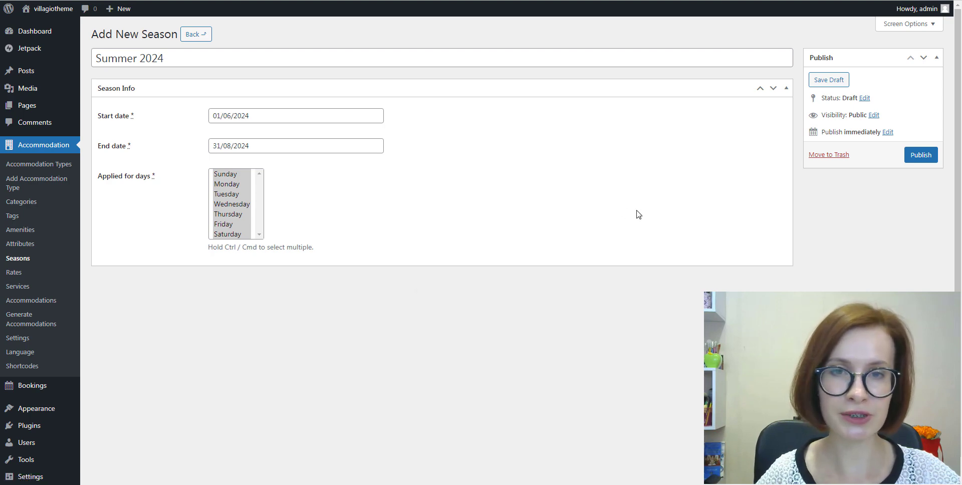
pyautogui.click(923, 158)
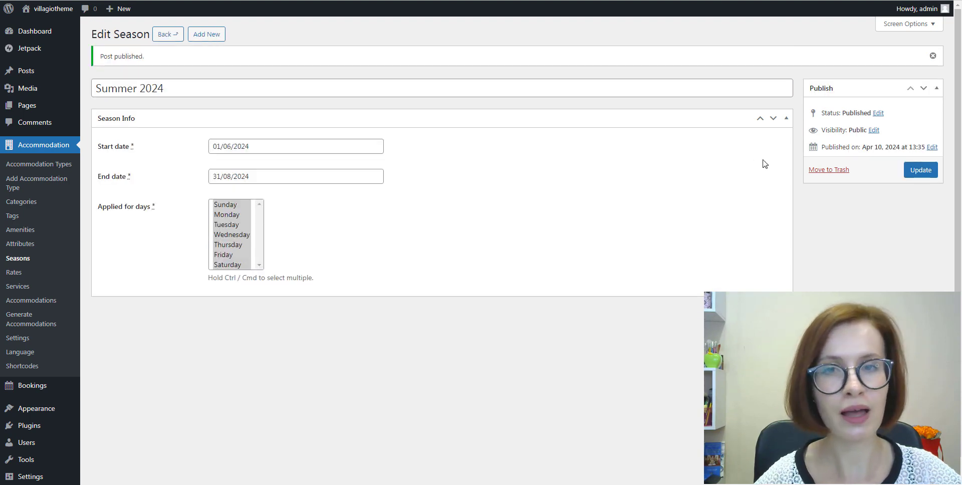
# - Examine the accommodation categories and how they appear on the live site's villa listings and its Villas by Region list
pyautogui.click(15, 288)
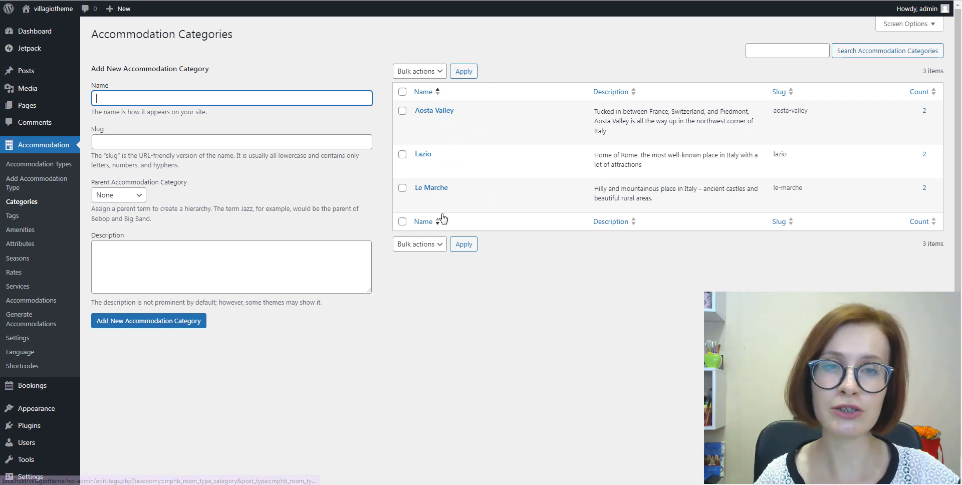
pyautogui.moveTo(42, 8)
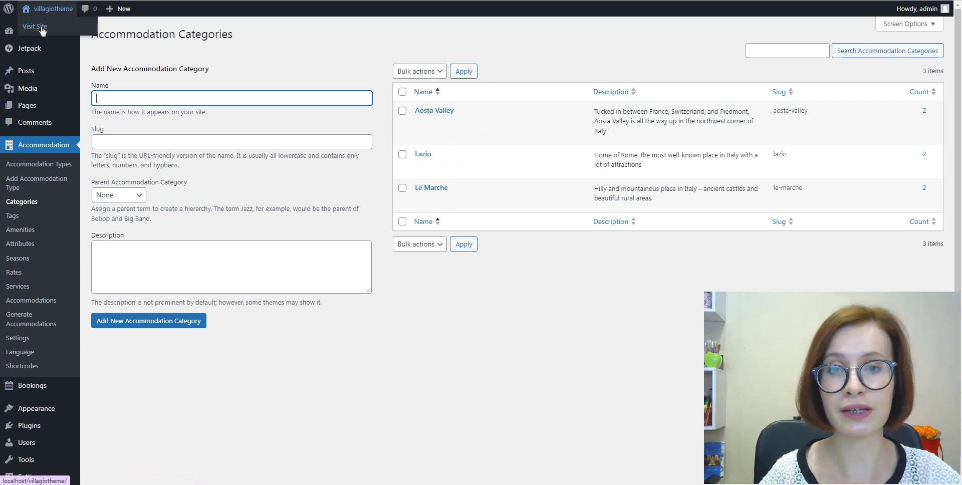
pyautogui.rightClick(42, 31)
pyautogui.click(54, 35)
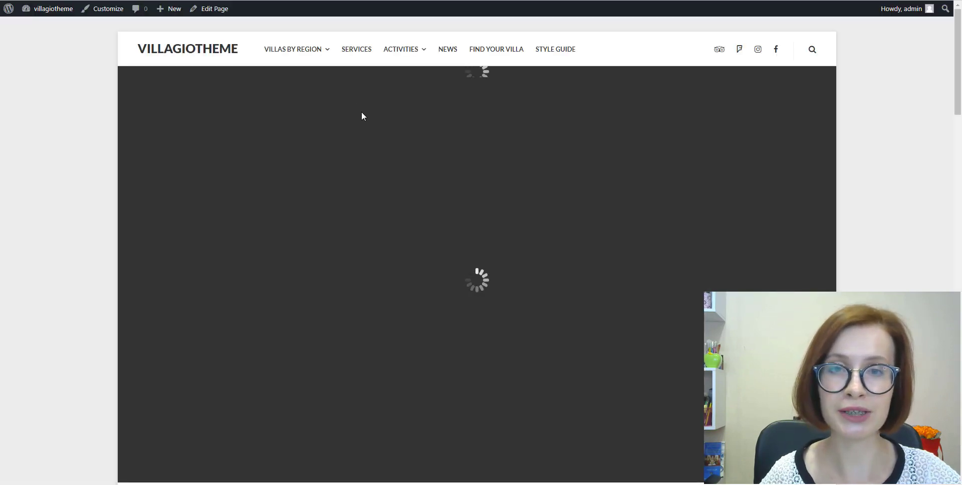
pyautogui.scroll(-8, 783, 236)
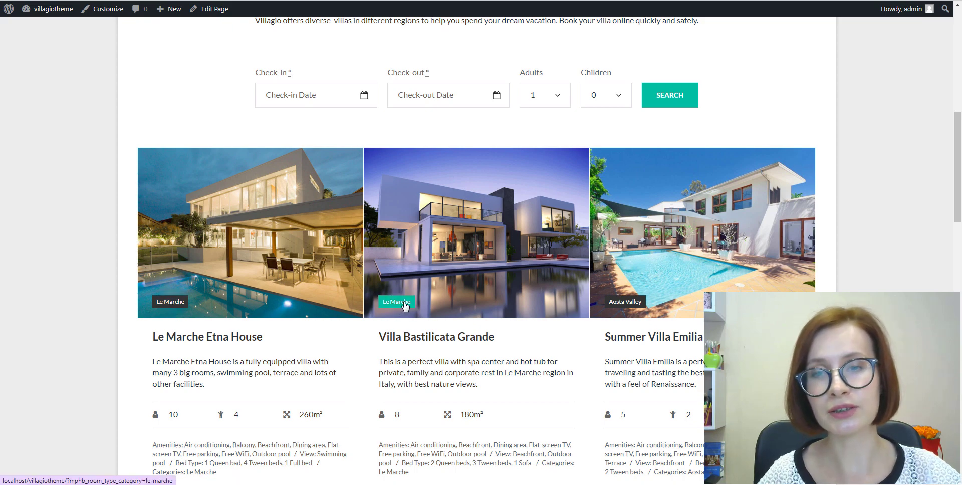
pyautogui.scroll(9, 749, 275)
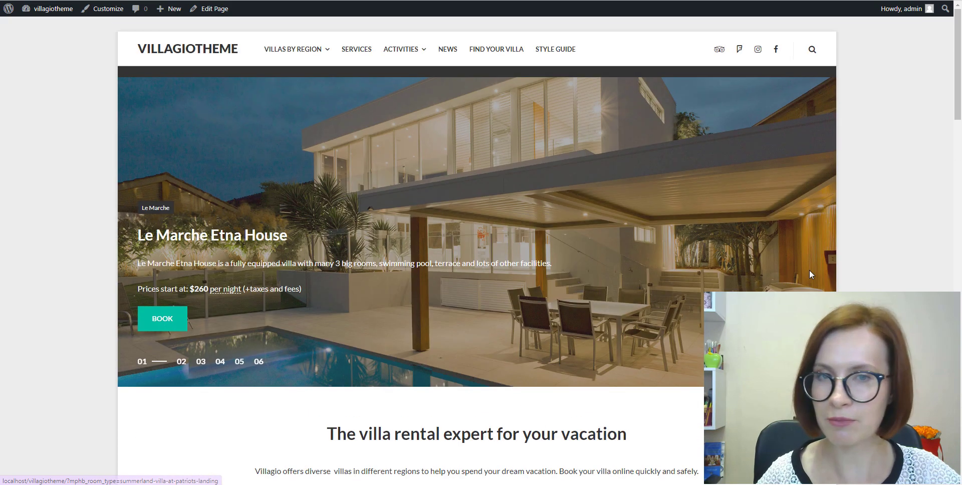
pyautogui.moveTo(326, 54)
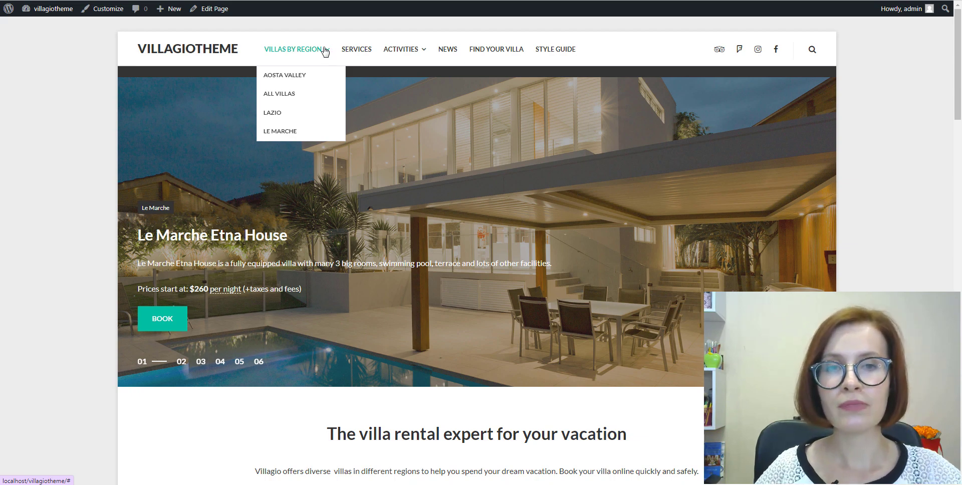
pyautogui.click(284, 1)
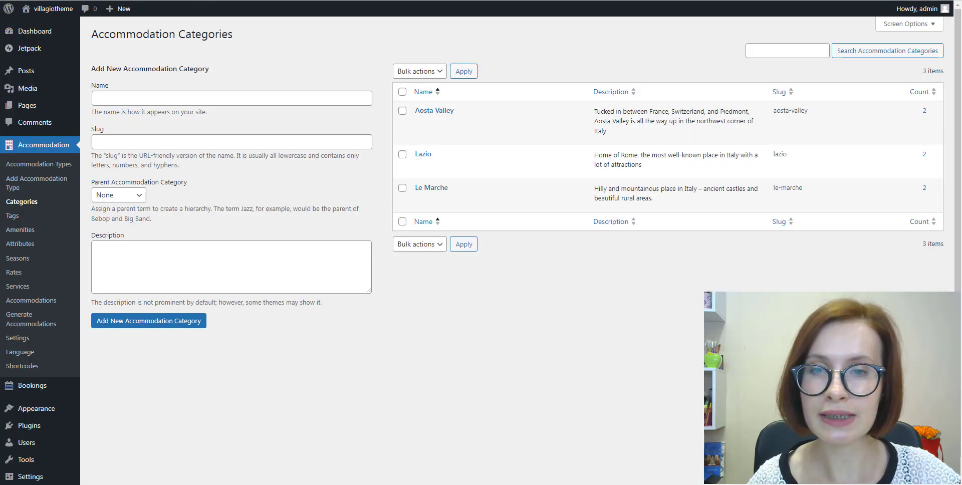
# - Look over the amenities list and open the Le Marche Etna House accommodation type for editing
pyautogui.click(18, 231)
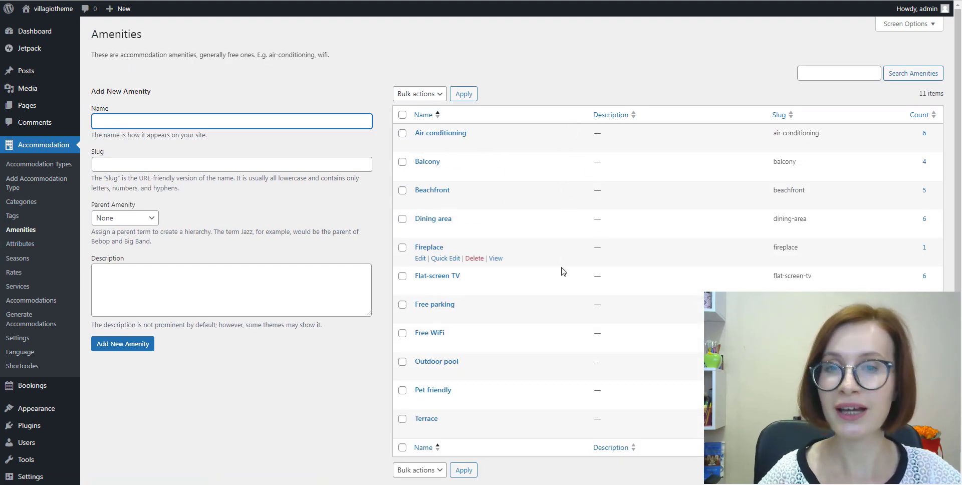
pyautogui.click(43, 168)
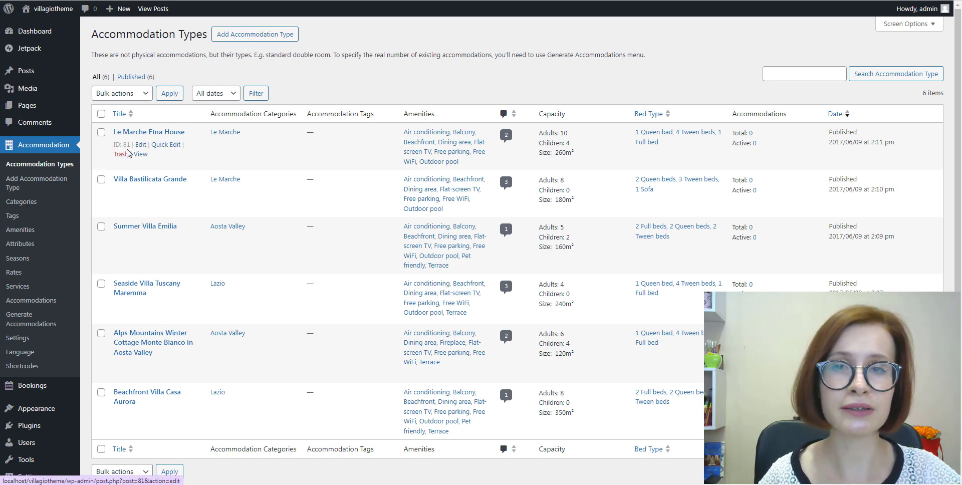
pyautogui.click(141, 145)
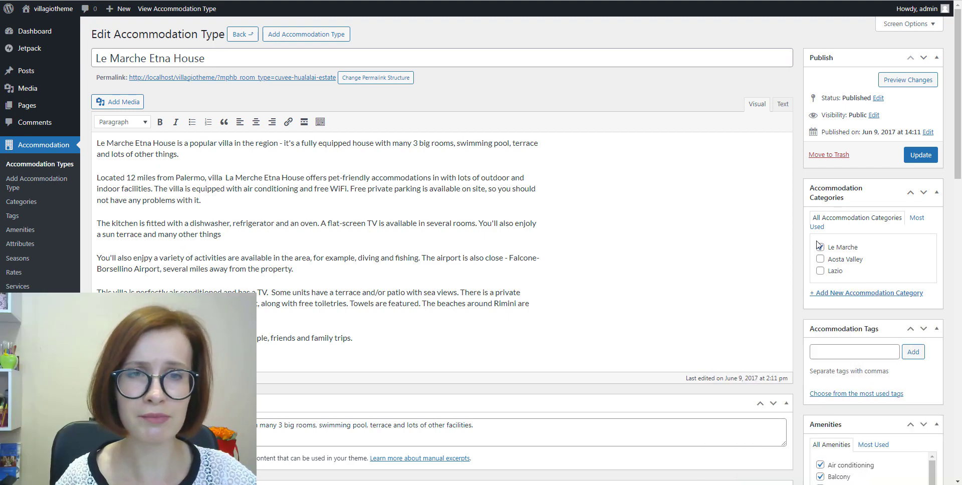
# - Generate 2 real accommodations for the Le Marche Etna House accommodation type
pyautogui.scroll(-1, 772, 282)
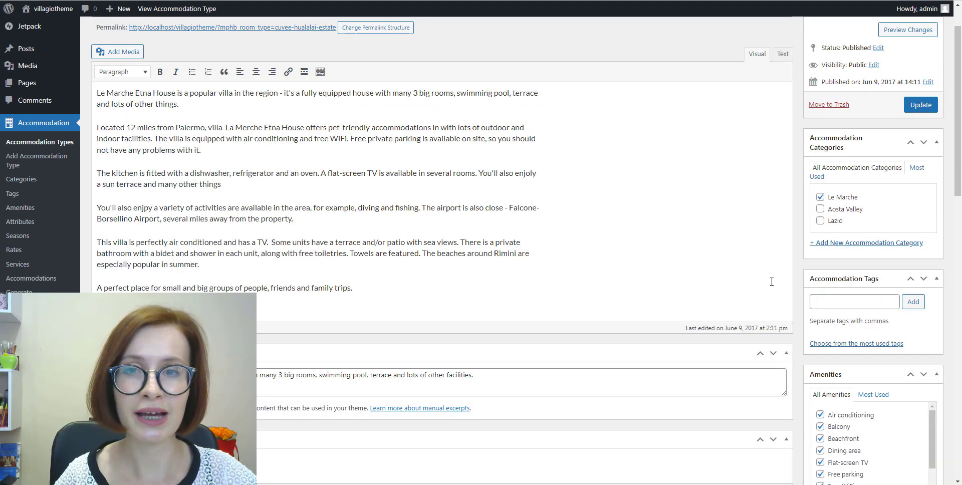
pyautogui.scroll(-3, 771, 282)
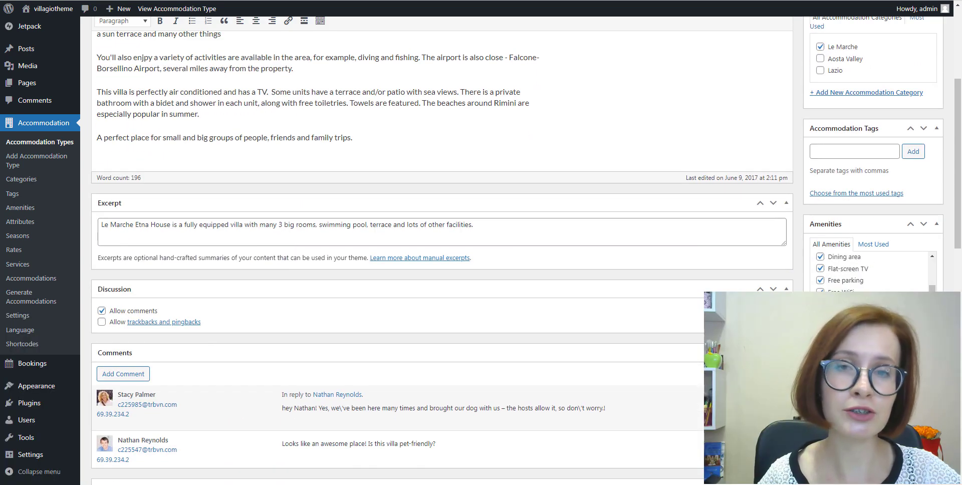
pyautogui.scroll(-1, 400, 351)
pyautogui.scroll(-5, 244, 277)
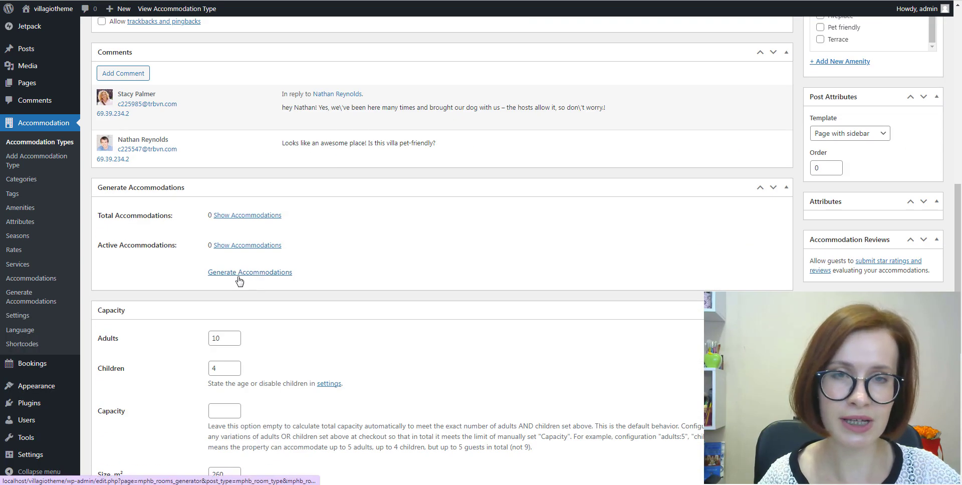
pyautogui.click(243, 273)
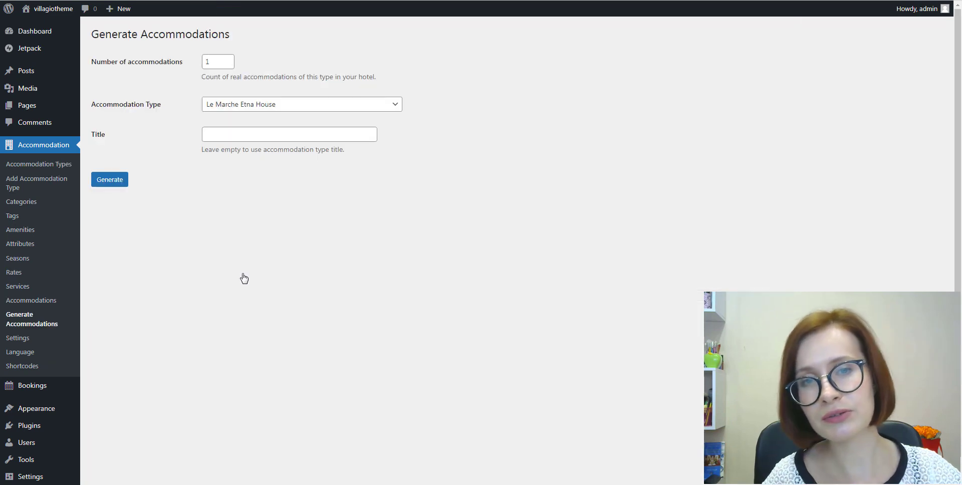
pyautogui.click(230, 59)
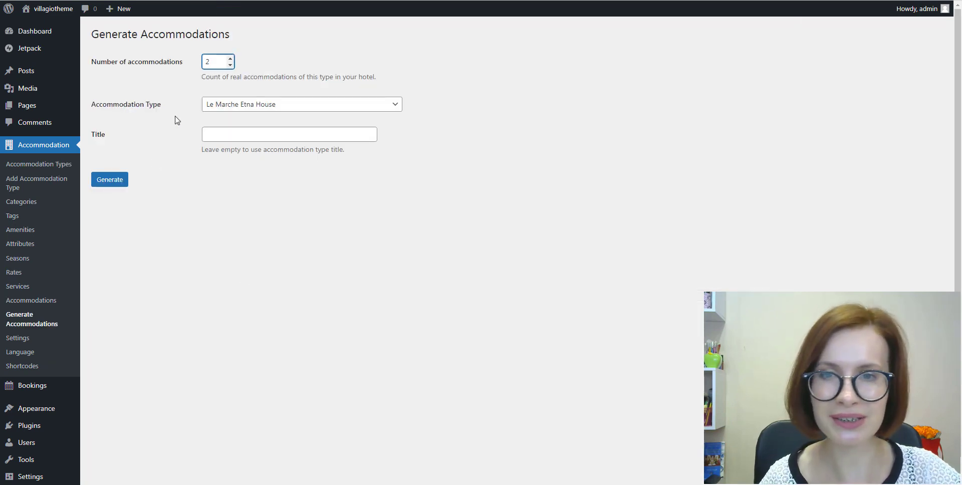
pyautogui.click(108, 181)
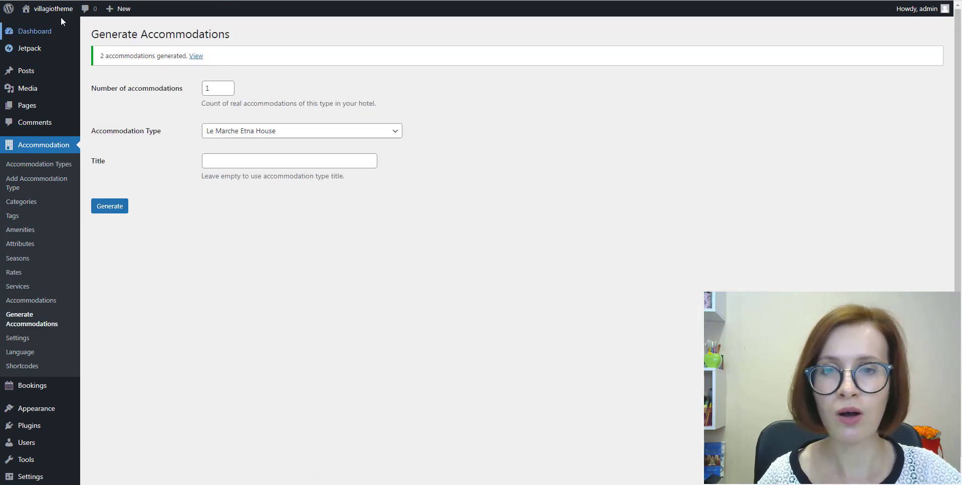
# - Return to Le Marche Etna House, enable Food hamper, Meal catering, Baby sitter, and Weddings and birthdays celebration services, and update it
pyautogui.hotkey('alt', 'Left')
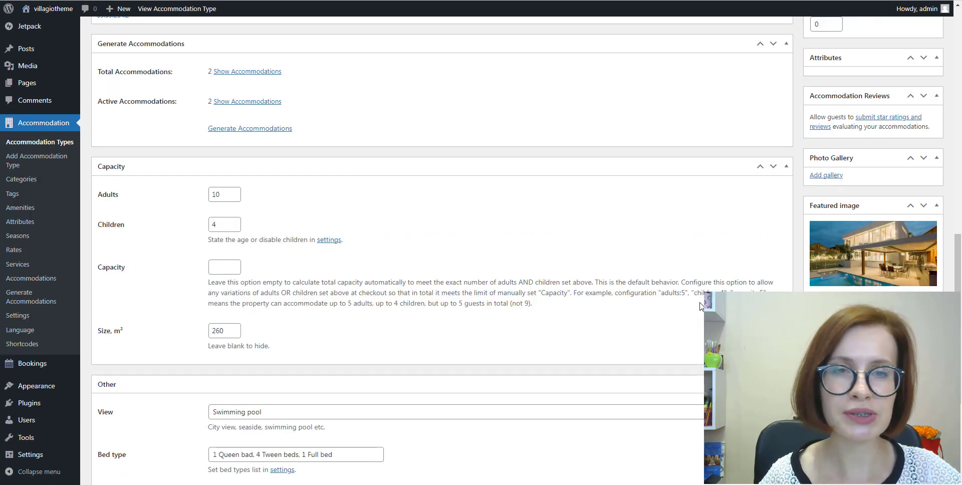
pyautogui.scroll(-4, 700, 306)
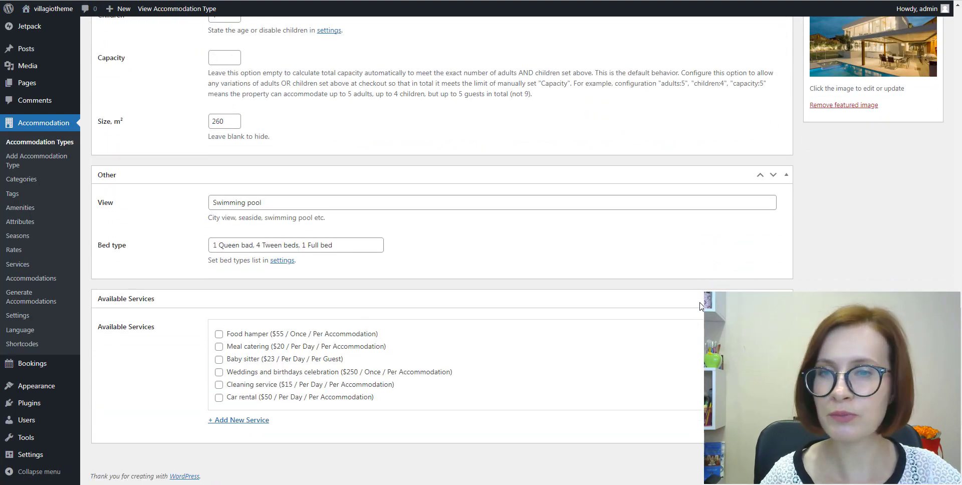
pyautogui.click(219, 334)
pyautogui.click(218, 346)
pyautogui.click(218, 359)
pyautogui.click(219, 371)
pyautogui.scroll(10, 925, 151)
pyautogui.click(925, 153)
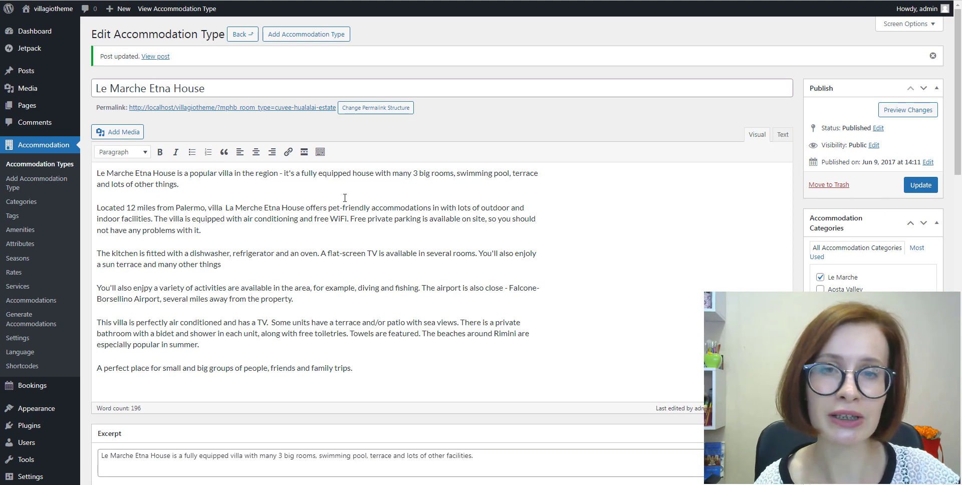
# - Add a Summer 2024 season price of 300 per night to Le Marche Etna House's Standard rate
pyautogui.click(14, 273)
pyautogui.click(119, 191)
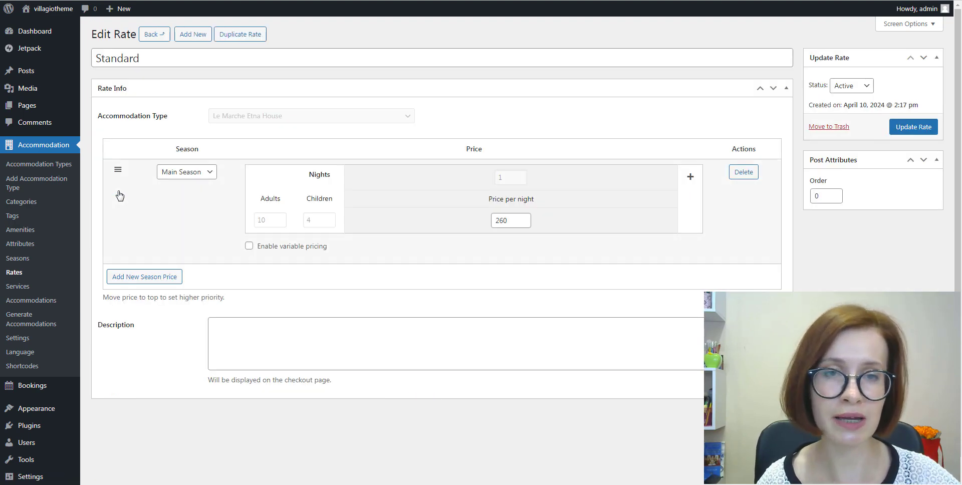
pyautogui.click(159, 276)
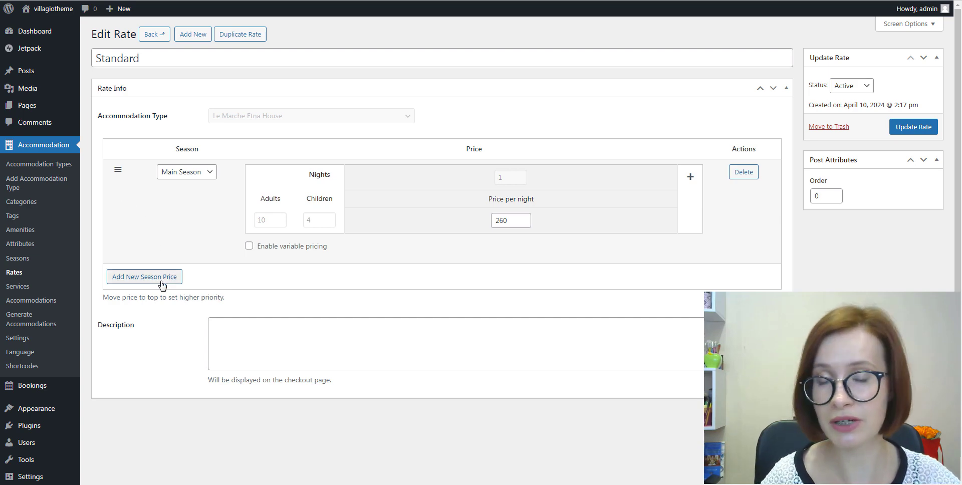
pyautogui.click(169, 279)
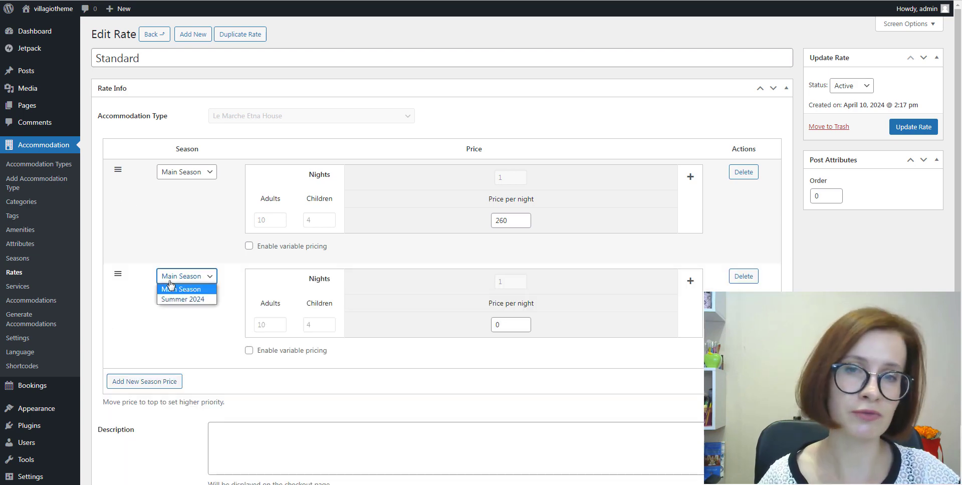
pyautogui.click(184, 299)
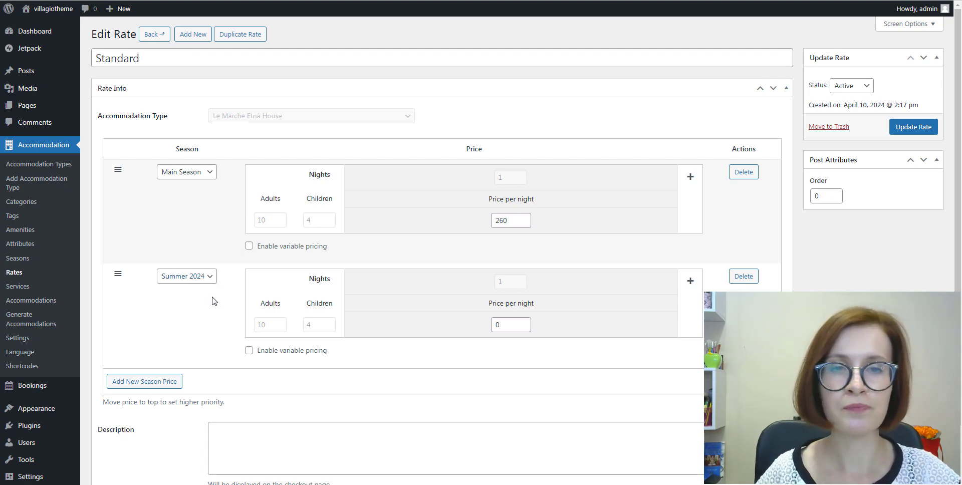
pyautogui.doubleClick(511, 325)
pyautogui.write('300')
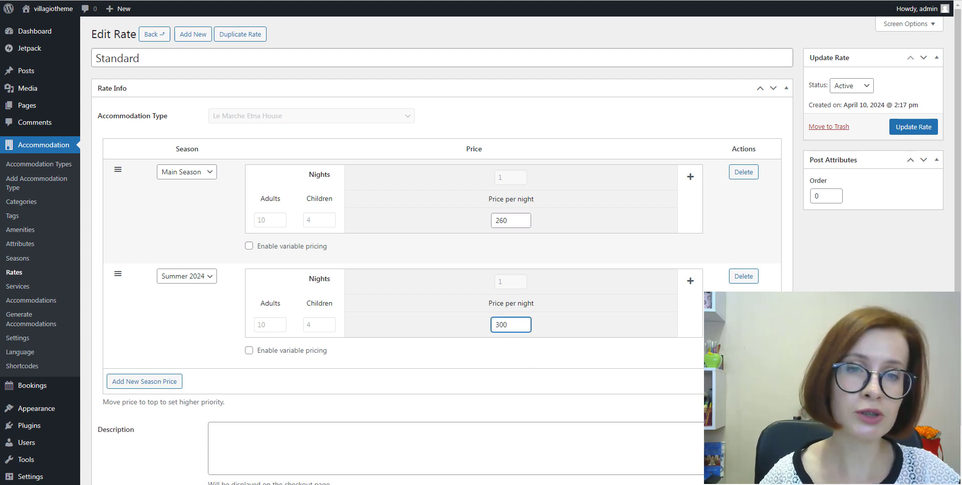
pyautogui.press('Tab')
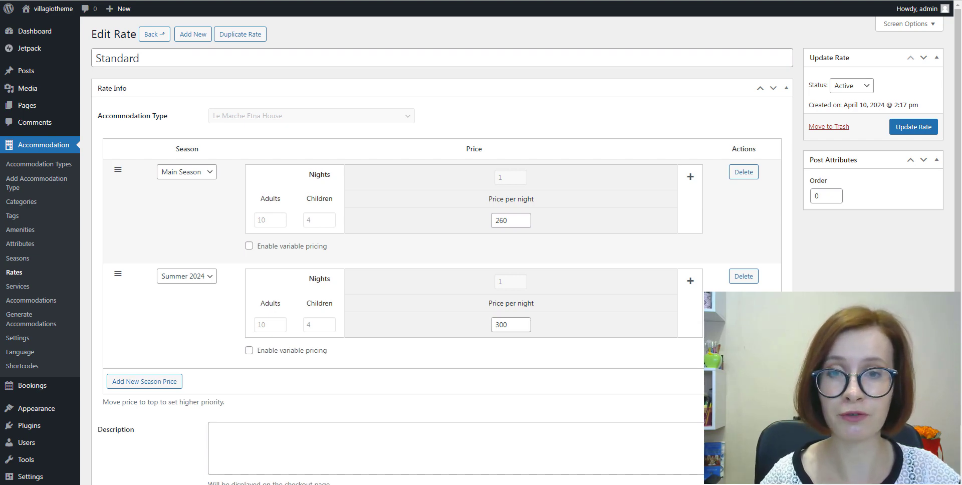
pyautogui.click(249, 350)
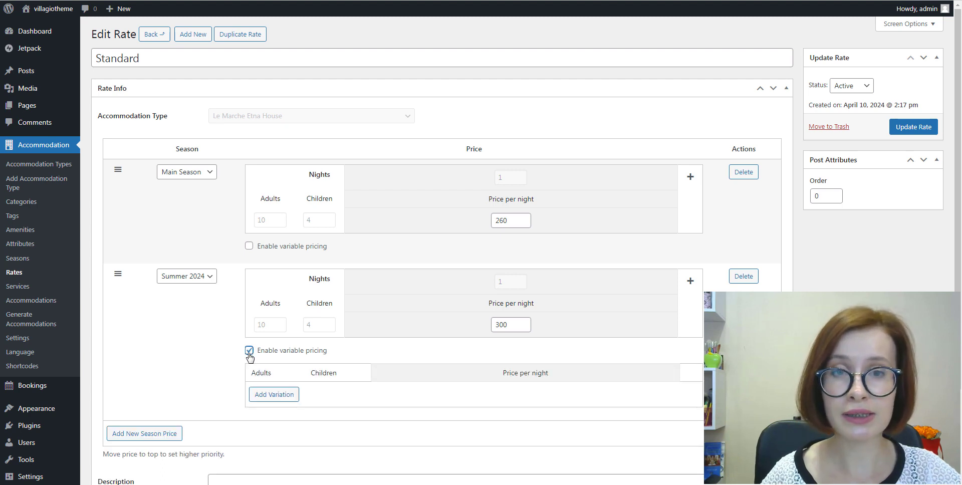
pyautogui.click(274, 394)
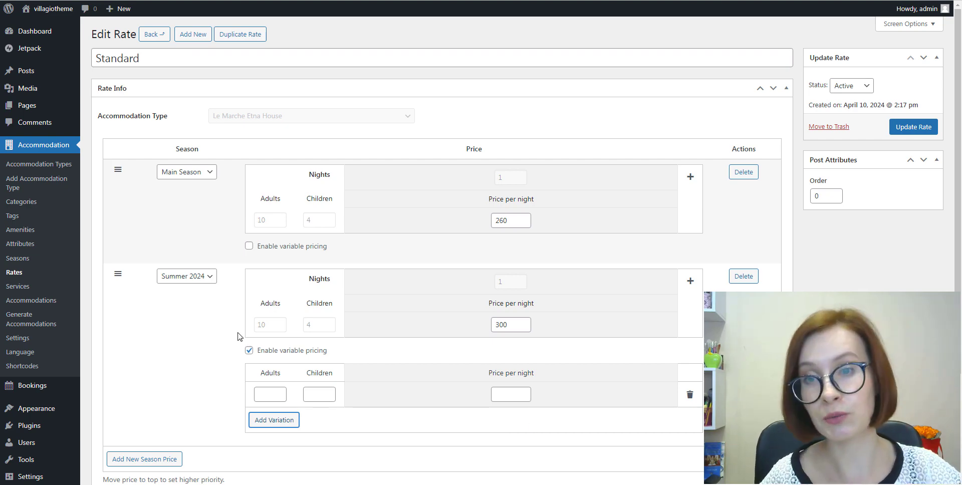
pyautogui.click(249, 350)
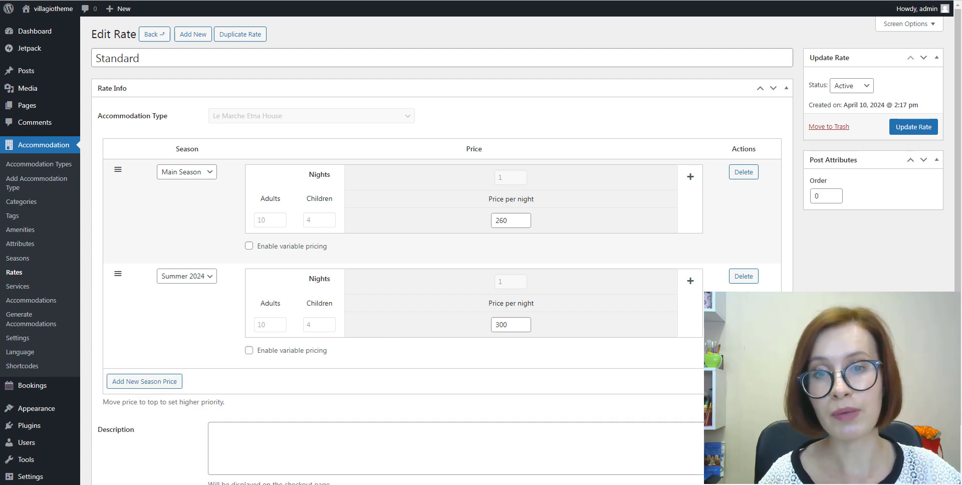
# - Add a price period for 2 or more nights to Summer 2024 and update the rate with that season above Main Season
pyautogui.click(690, 281)
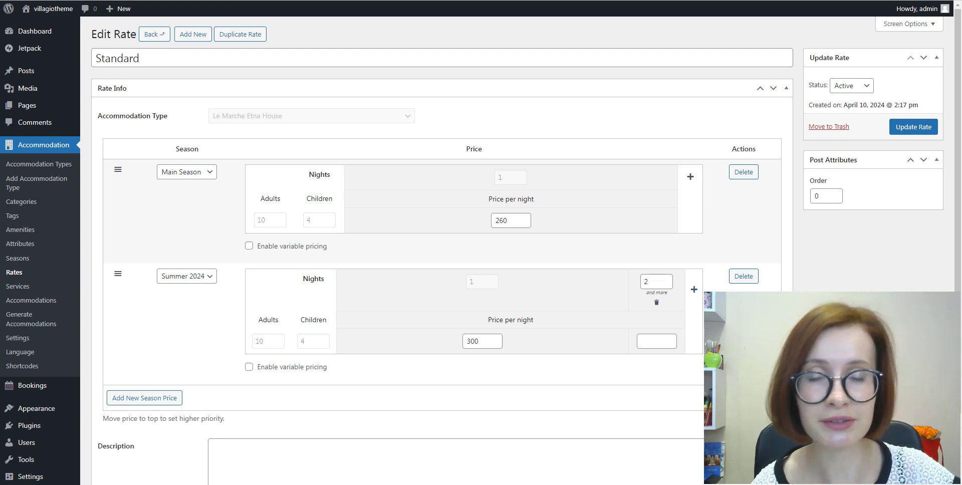
pyautogui.moveTo(116, 275); pyautogui.dragTo(173, 236)
pyautogui.click(913, 129)
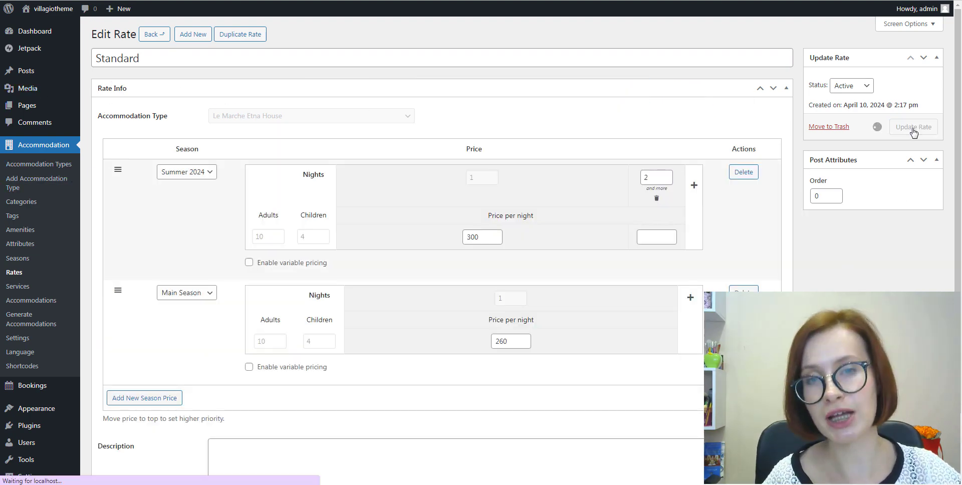
# - In the accommodation settings, set confirmation upon payment and enable automatic account creation and existing-account login at checkout
pyautogui.click(14, 340)
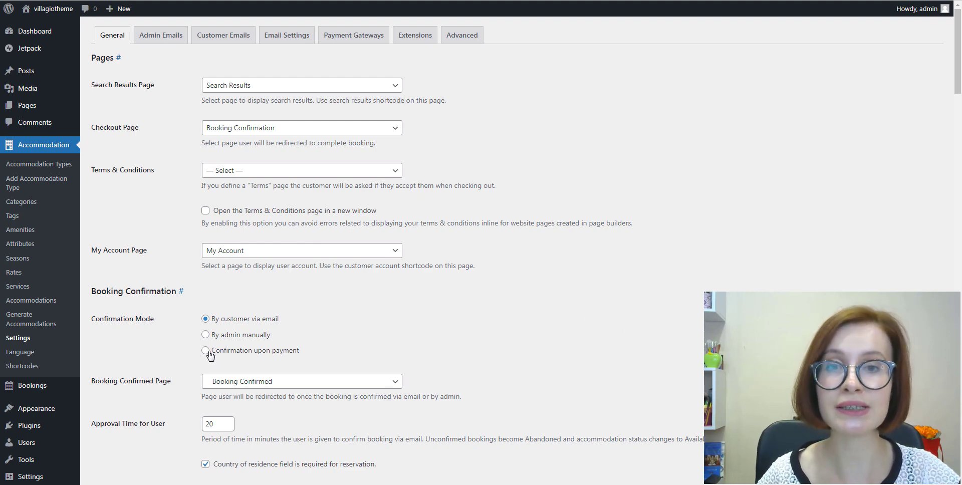
pyautogui.scroll(-10, 587, 339)
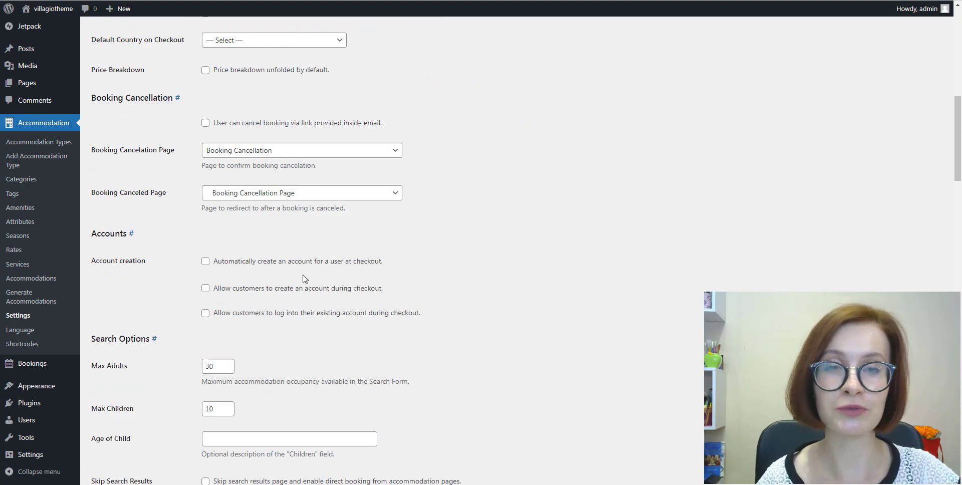
pyautogui.click(206, 262)
pyautogui.click(206, 314)
# - Enable the use of coupons in the general accommodation settings and save the changes
pyautogui.scroll(-7, 504, 353)
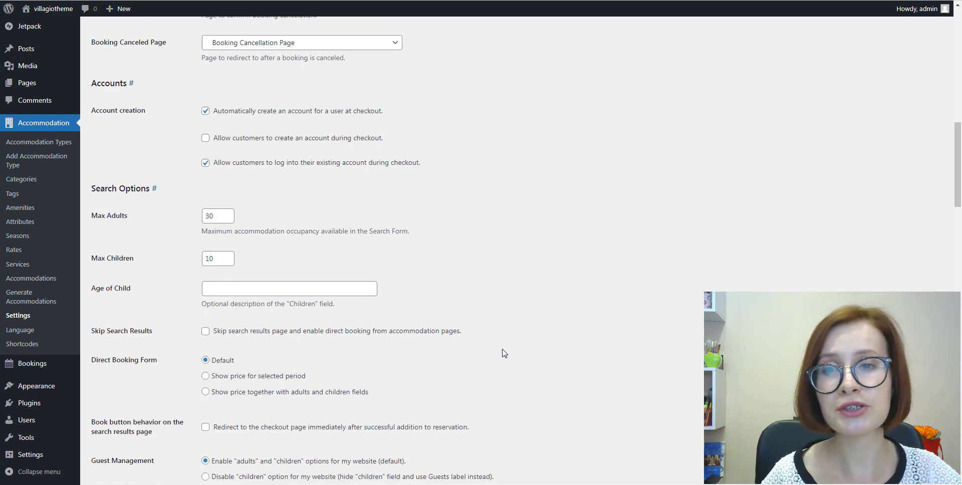
pyautogui.scroll(-3, 504, 353)
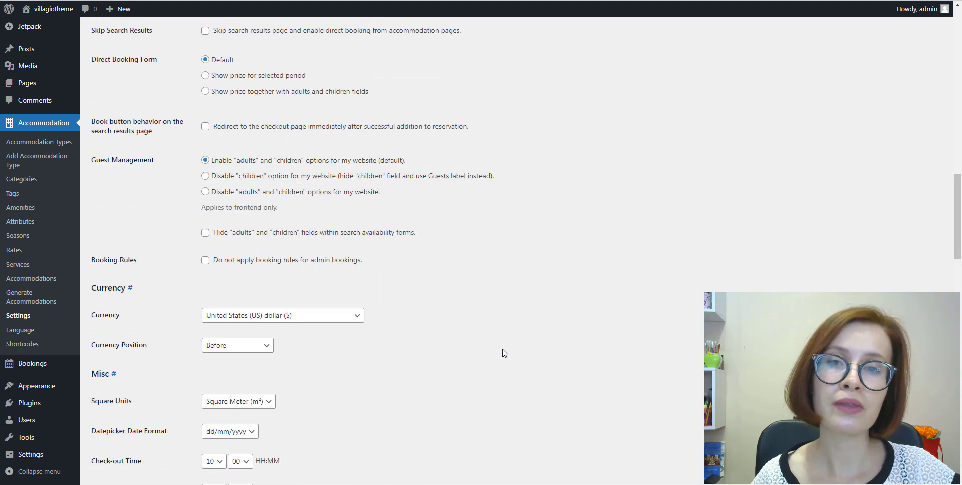
pyautogui.scroll(-2, 504, 353)
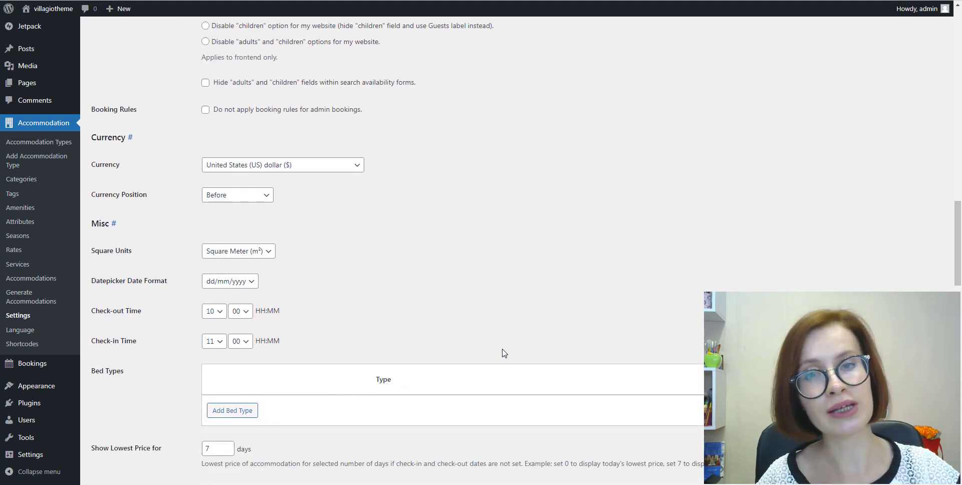
pyautogui.scroll(-4, 504, 353)
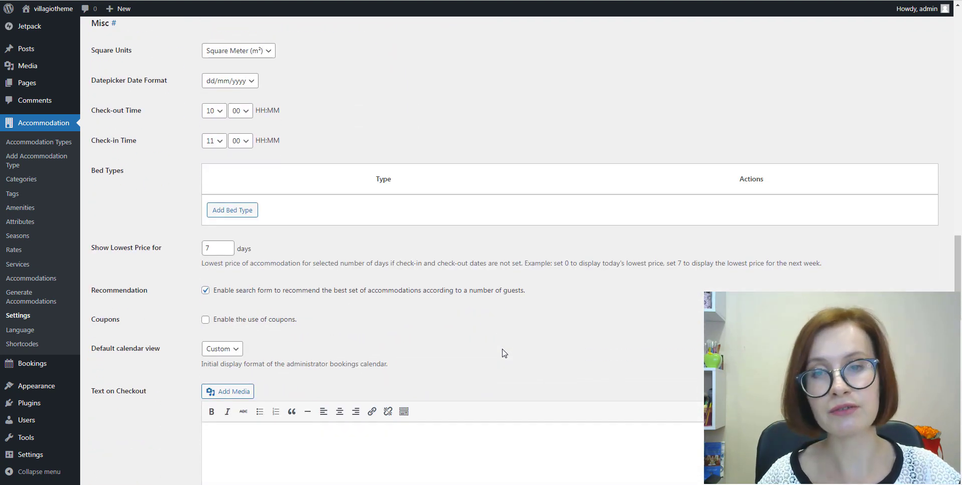
pyautogui.click(206, 319)
pyautogui.scroll(-6, 506, 381)
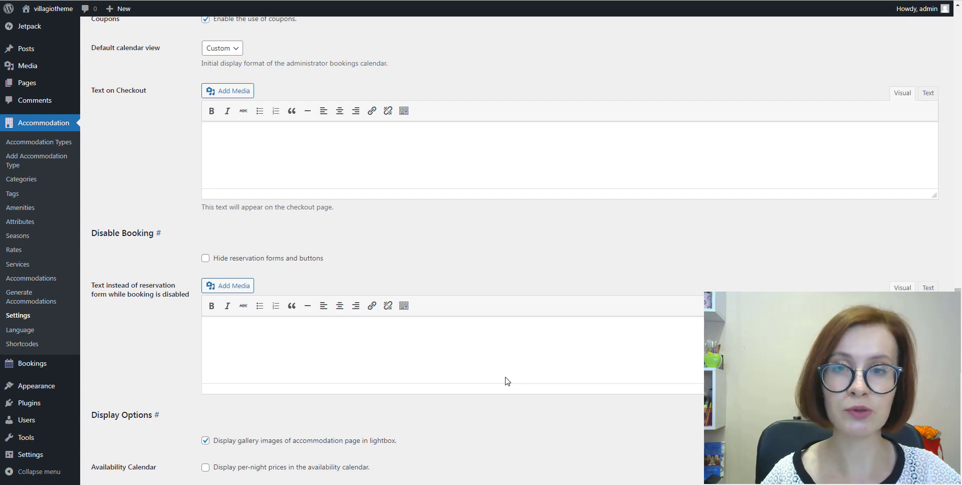
pyautogui.scroll(-3, 506, 381)
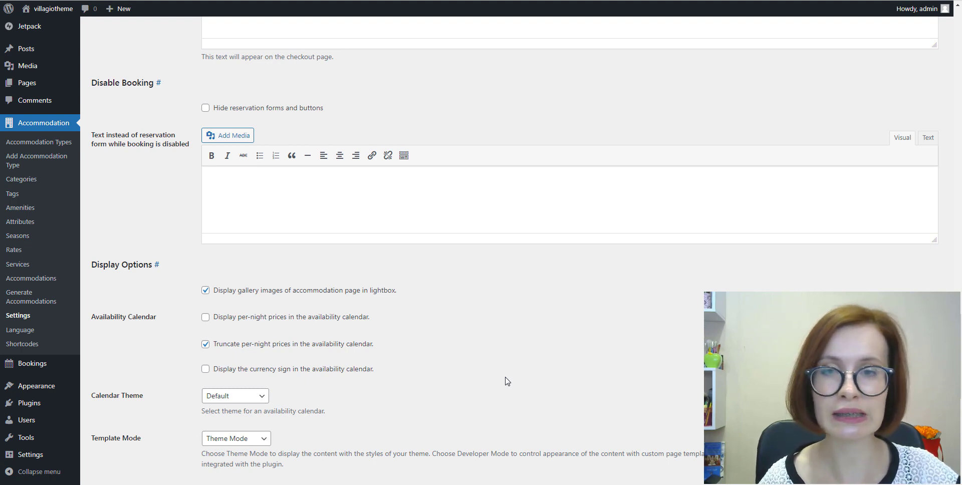
pyautogui.scroll(-4, 507, 381)
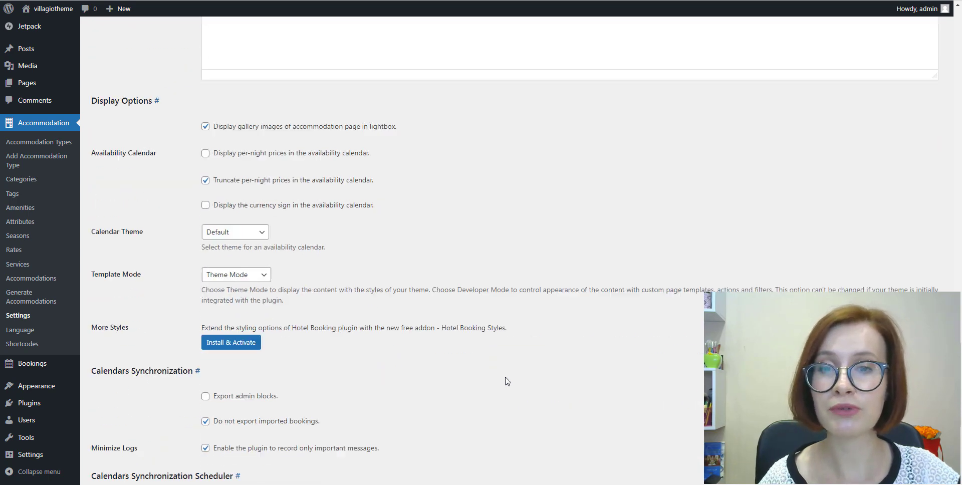
pyautogui.scroll(-5, 507, 381)
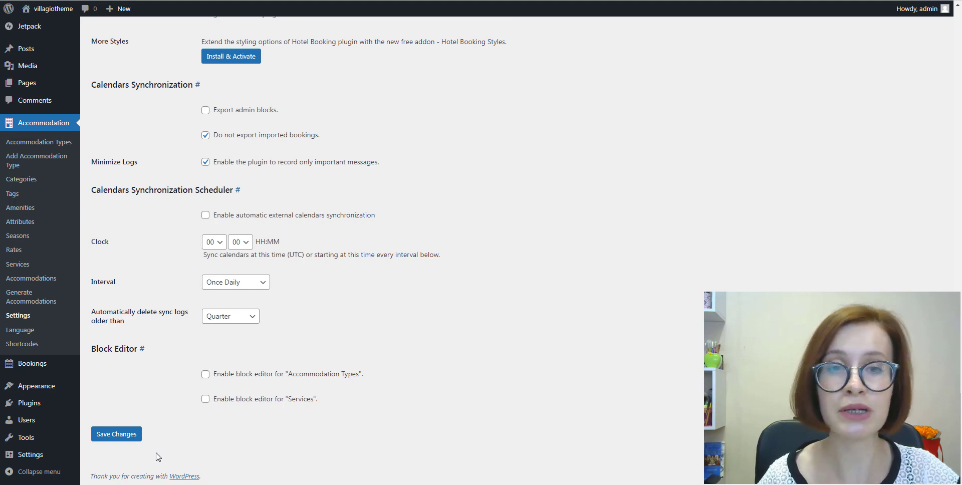
pyautogui.click(111, 434)
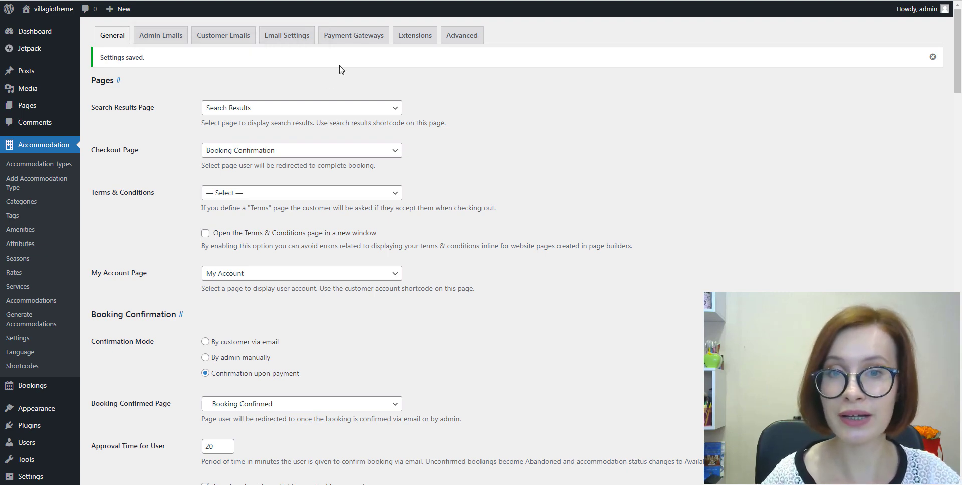
# - View the general settings for payment gateways
pyautogui.click(356, 41)
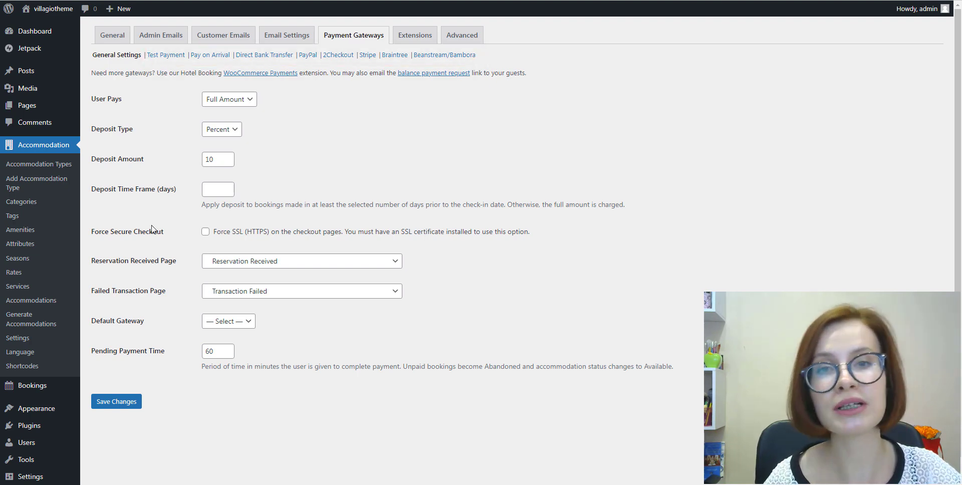
# - In the booking rules, add a check-in rule for all days and a minimum stay rule of 1 night, both for all accommodations and seasons
pyautogui.moveTo(22, 391)
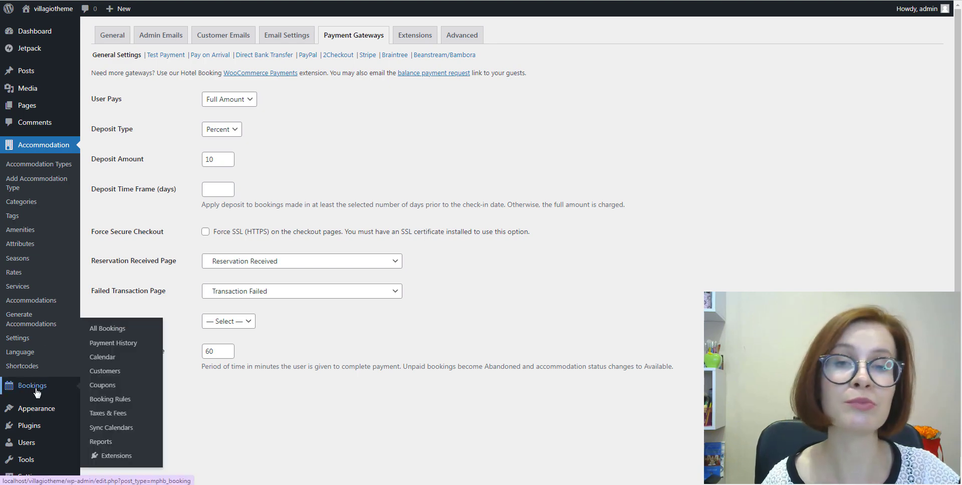
pyautogui.click(116, 405)
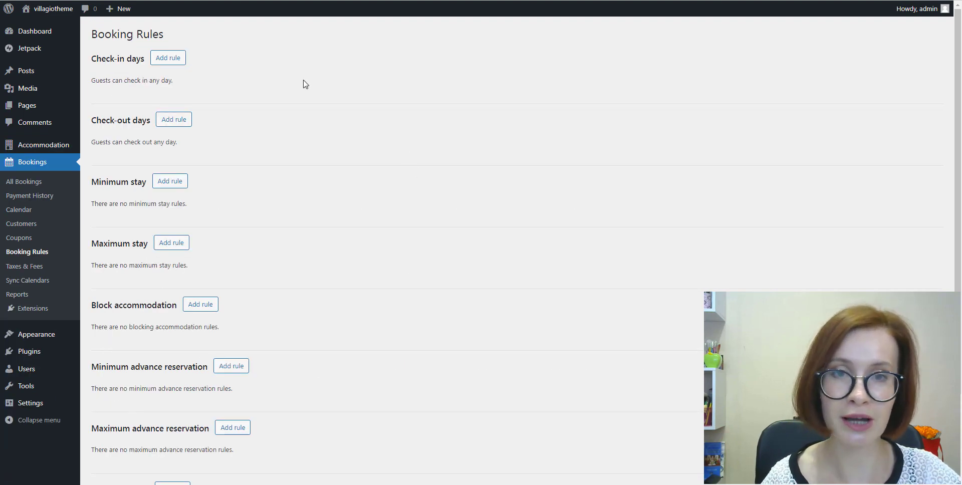
pyautogui.click(172, 63)
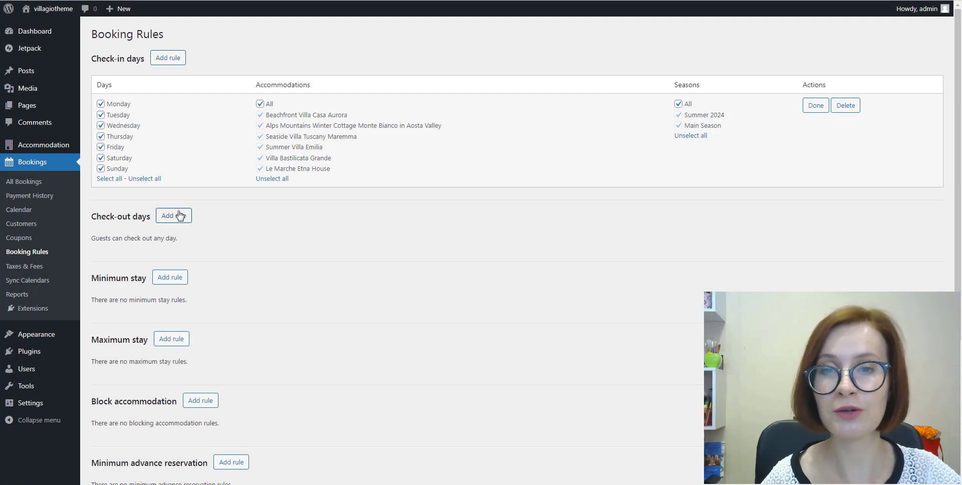
pyautogui.click(171, 281)
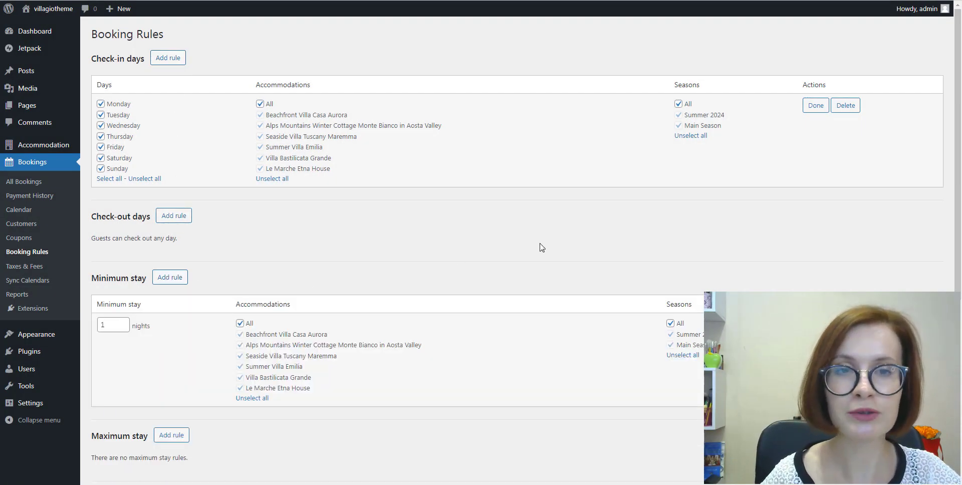
# - Add draft rules for block accommodation, minimum advance reservation and booking buffer, keeping their default values
pyautogui.scroll(-2, 874, 235)
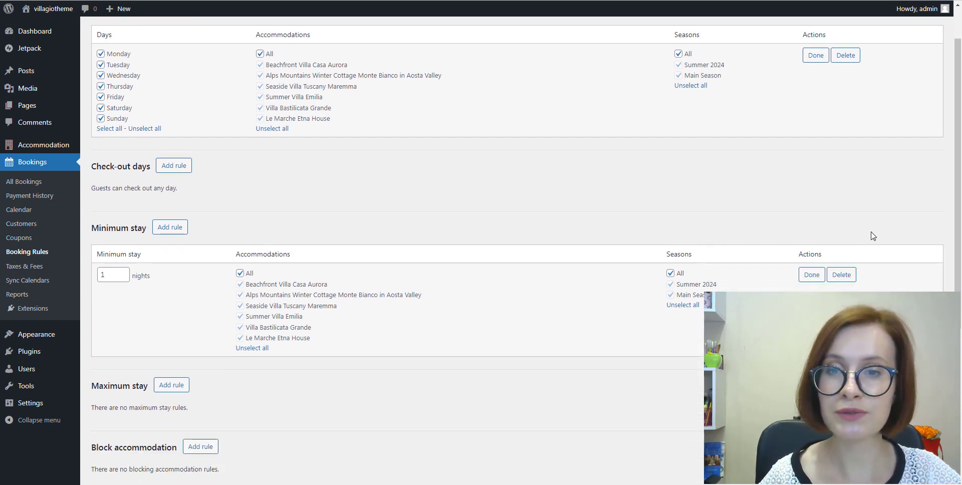
pyautogui.scroll(-3, 896, 225)
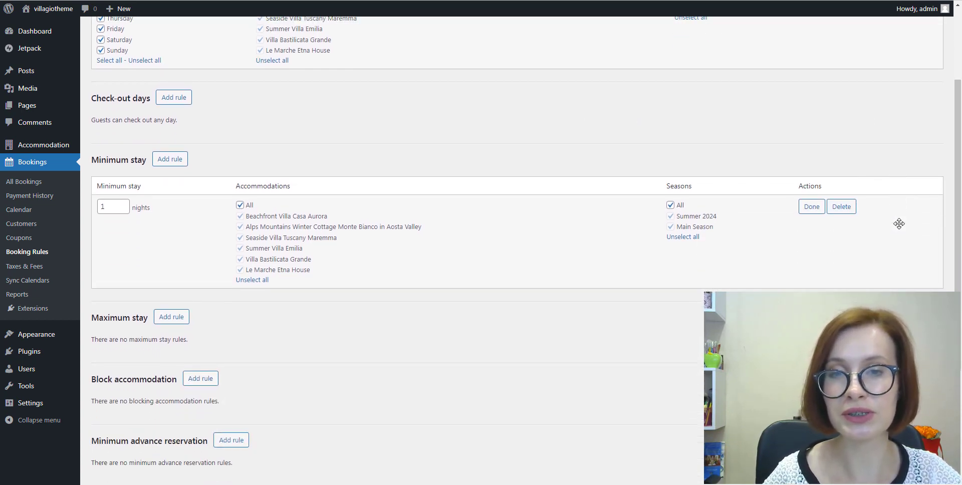
pyautogui.scroll(-1, 899, 223)
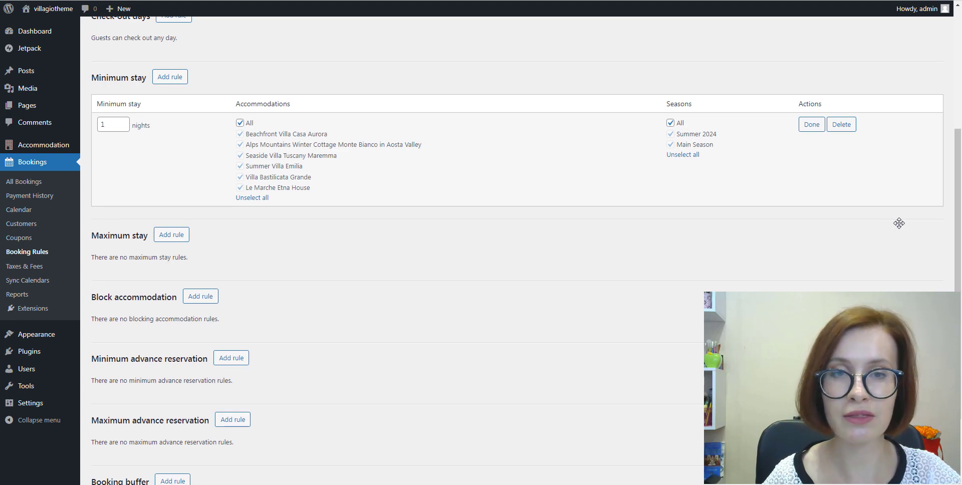
pyautogui.scroll(-2, 897, 225)
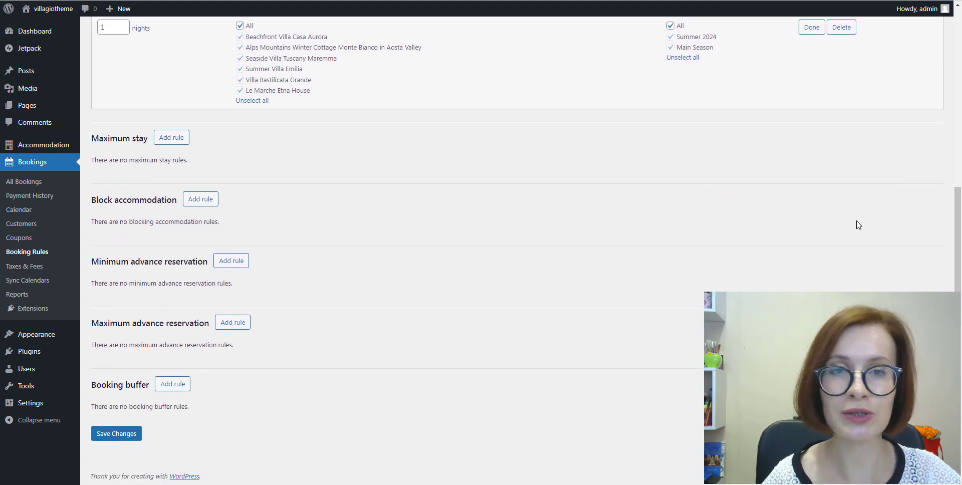
pyautogui.click(212, 200)
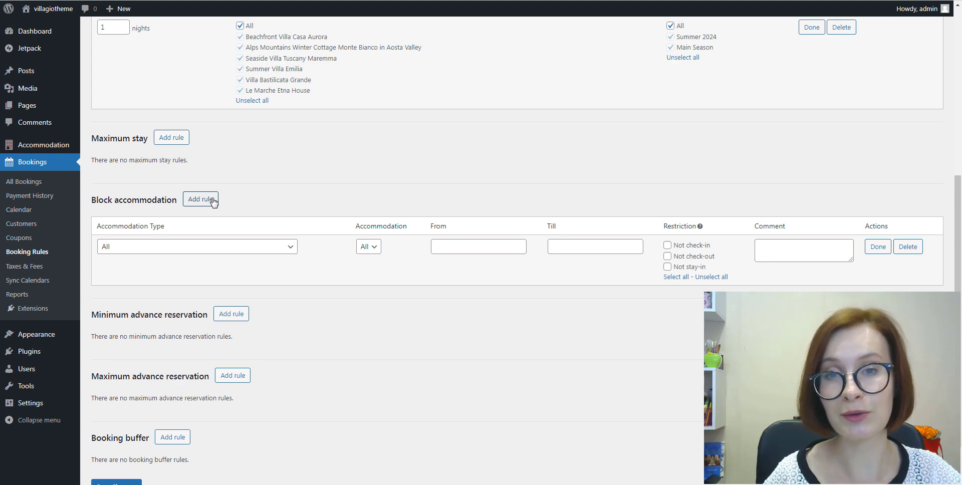
pyautogui.click(232, 314)
pyautogui.scroll(-3, 367, 340)
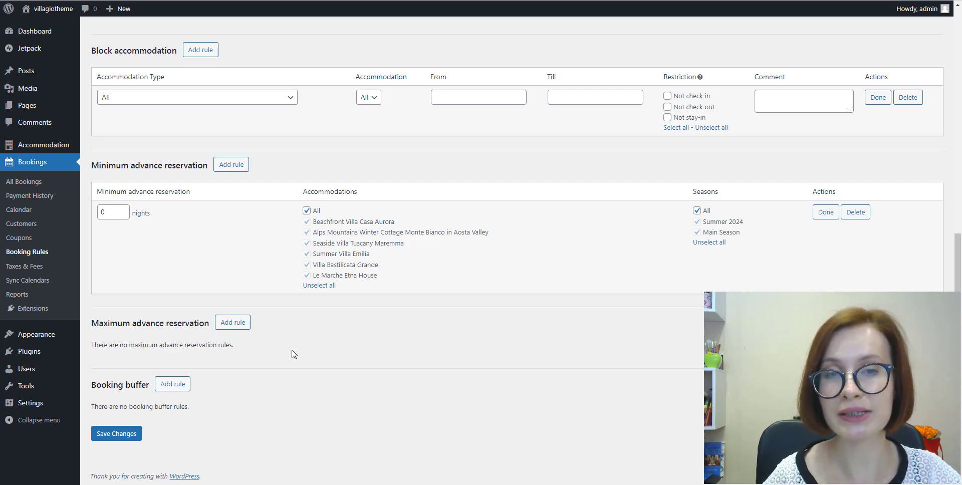
pyautogui.click(173, 384)
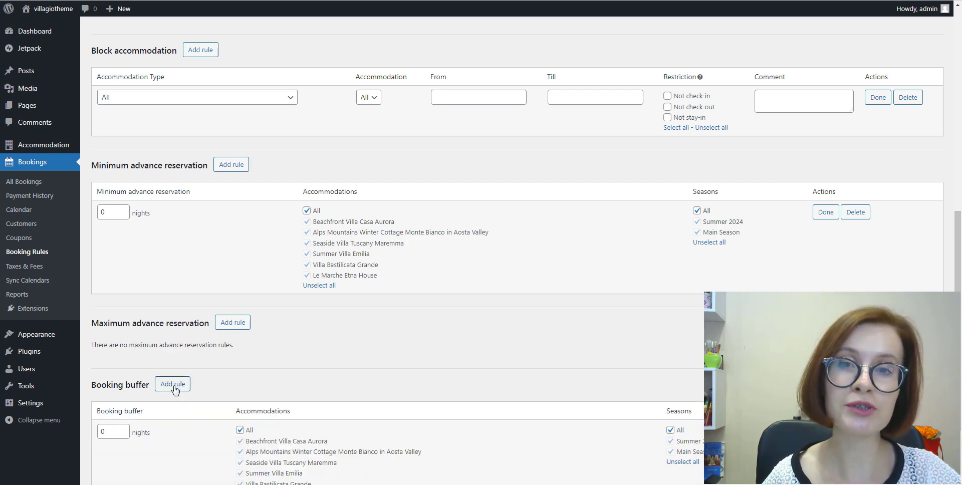
pyautogui.scroll(-2, 419, 350)
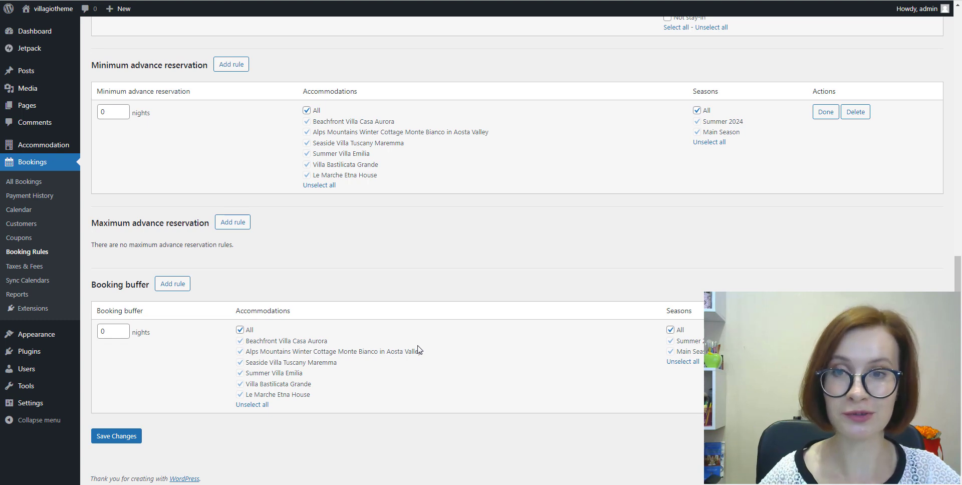
# - Add an included fee of 50 per accommodation / per day, limited to 1 day for all accommodations, and save the taxes and fees
pyautogui.click(24, 270)
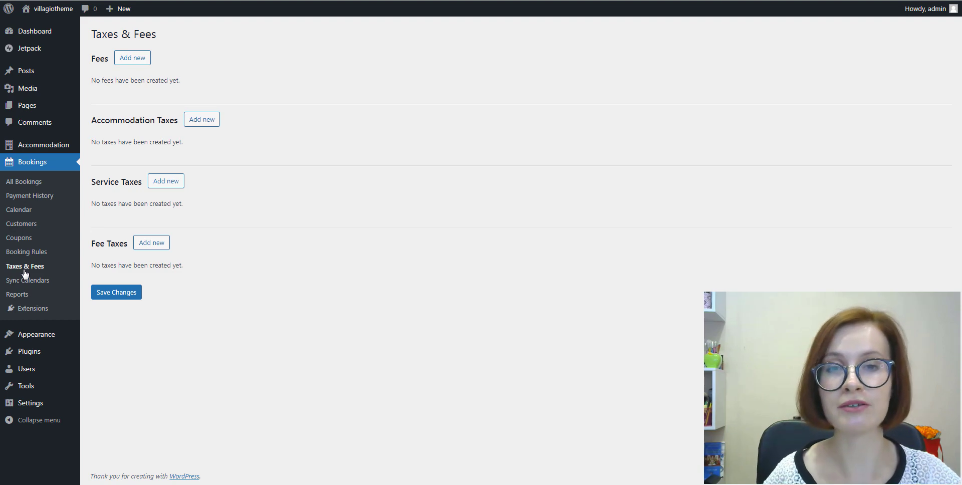
pyautogui.click(143, 60)
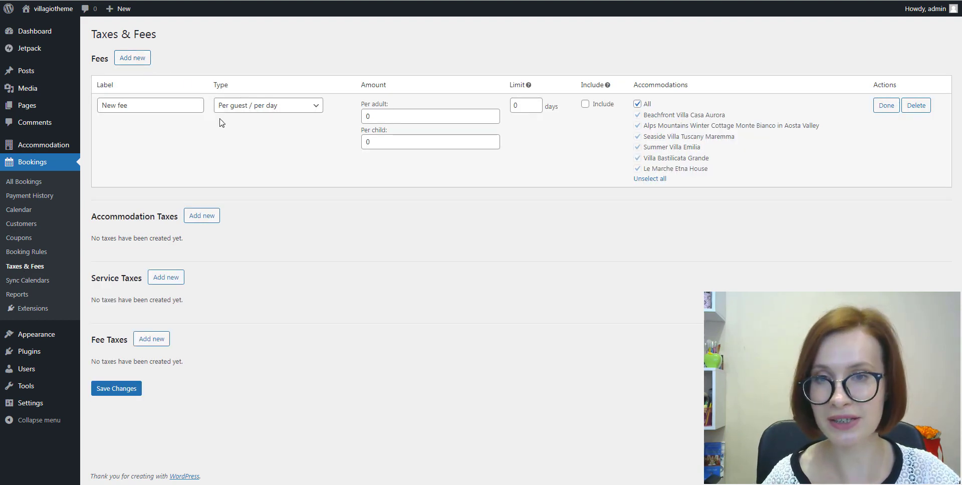
pyautogui.click(273, 109)
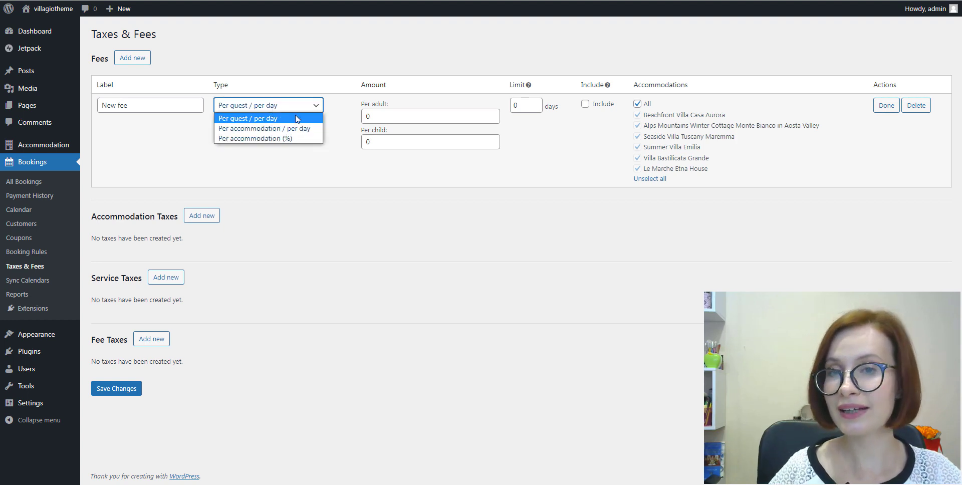
pyautogui.click(315, 129)
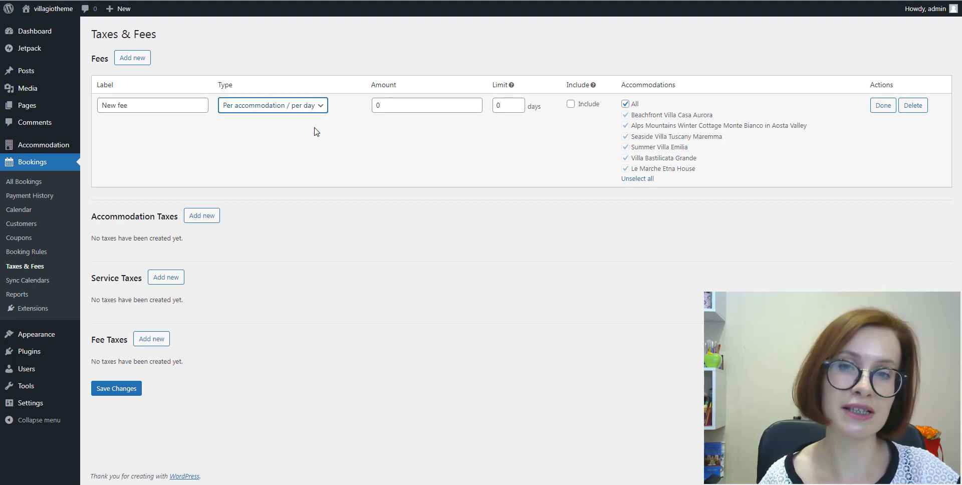
pyautogui.doubleClick(373, 108)
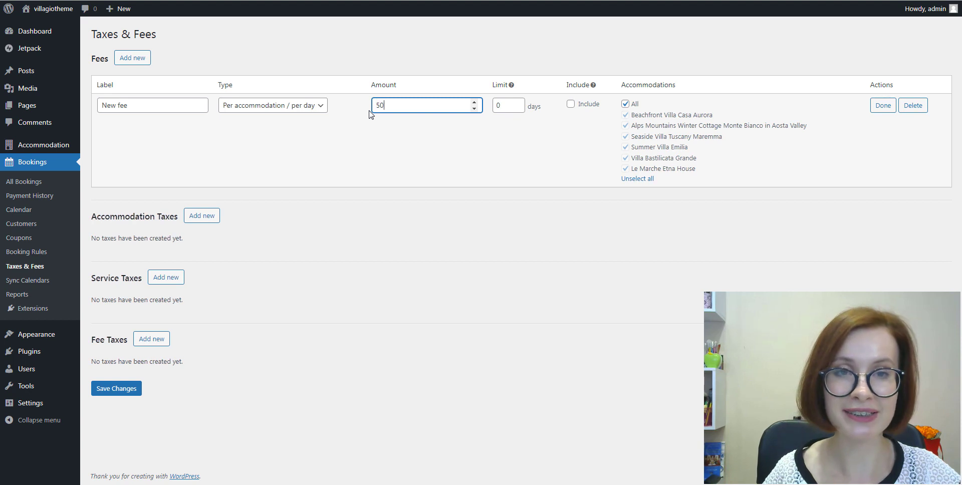
pyautogui.click(512, 104)
pyautogui.moveTo(510, 104); pyautogui.dragTo(495, 107)
pyautogui.write('1')
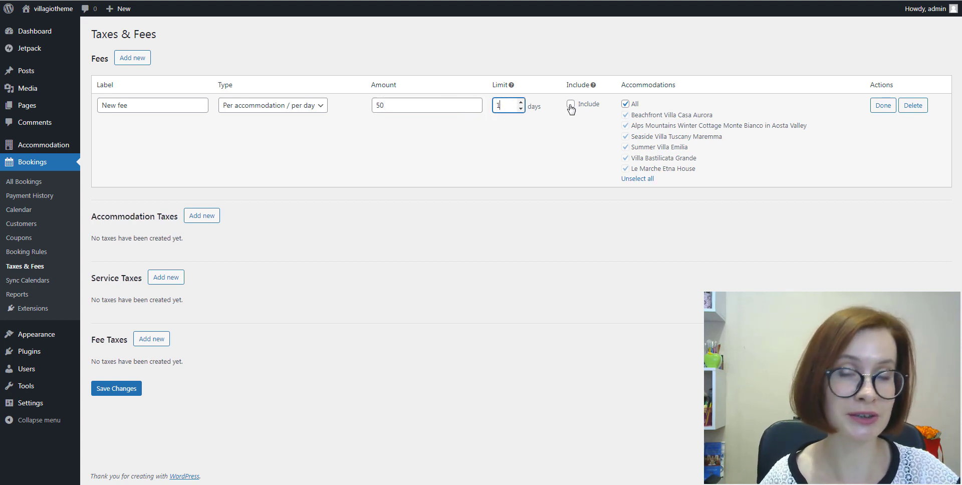
pyautogui.click(570, 104)
pyautogui.click(883, 111)
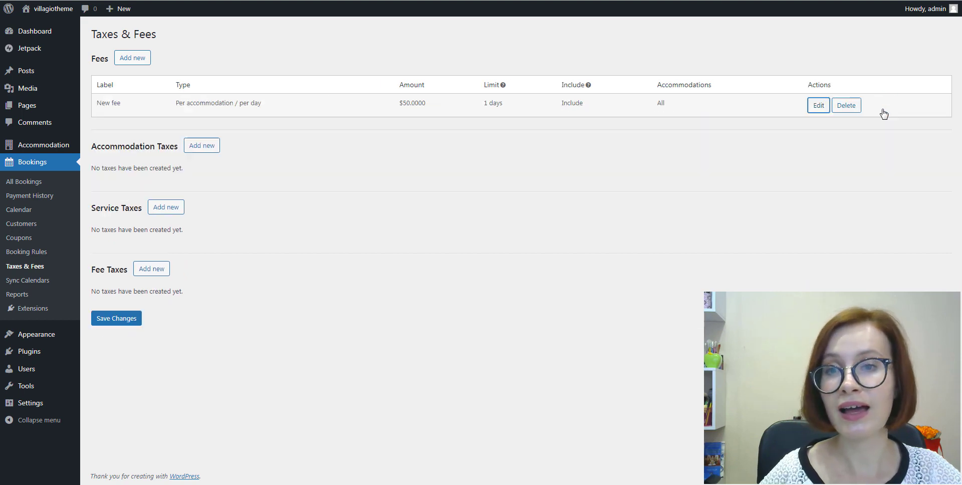
pyautogui.click(108, 324)
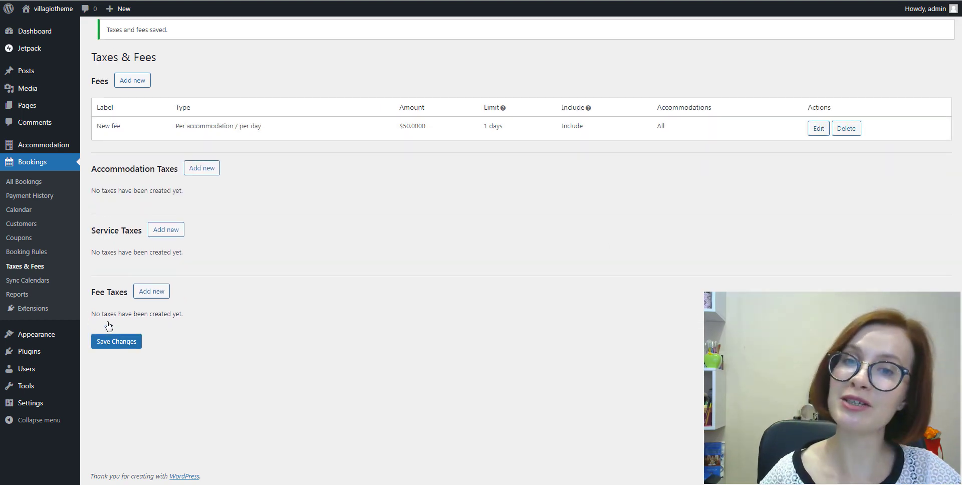
# - Open a new coupon form for bookings and review its available settings
pyautogui.click(25, 239)
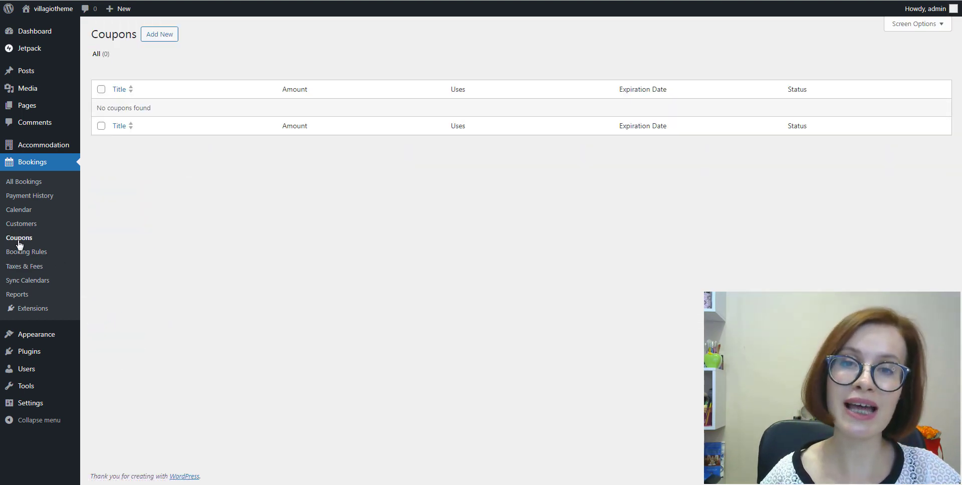
pyautogui.click(169, 38)
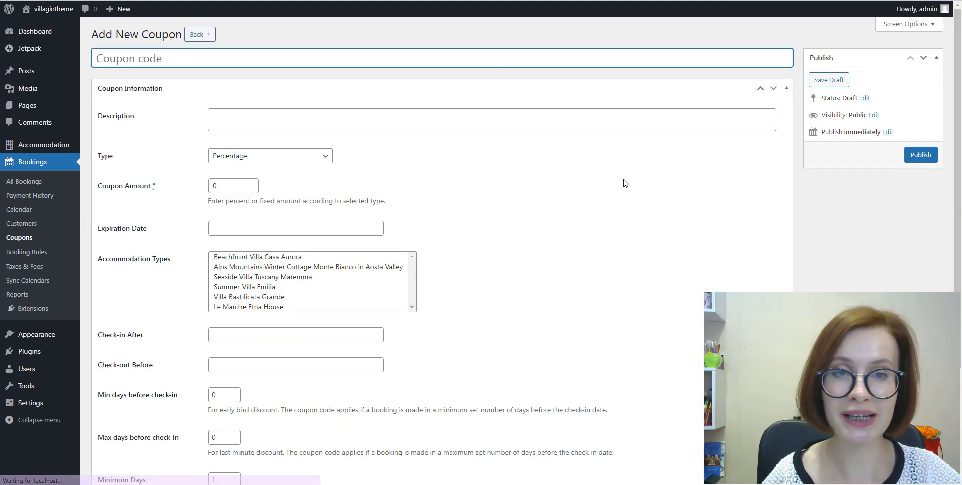
pyautogui.scroll(-1, 913, 222)
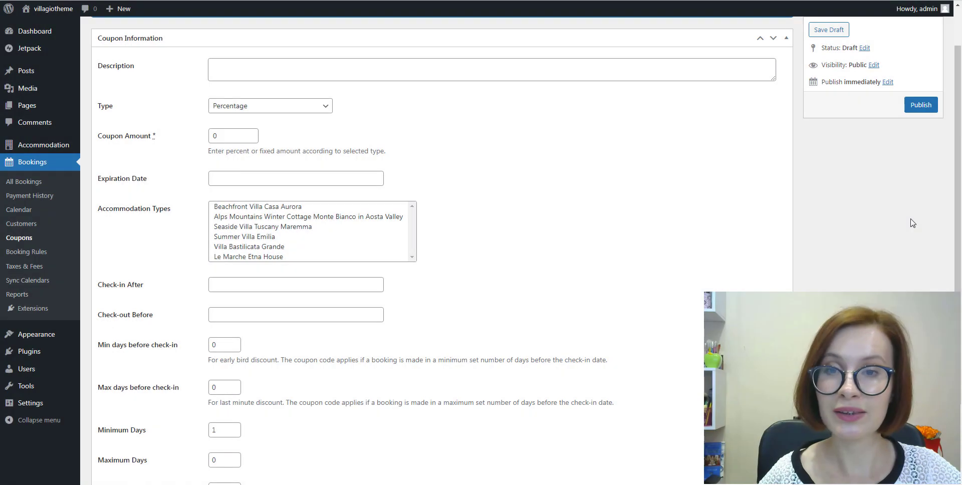
pyautogui.scroll(-1, 913, 223)
pyautogui.scroll(-1, 913, 223)
pyautogui.scroll(3, 913, 223)
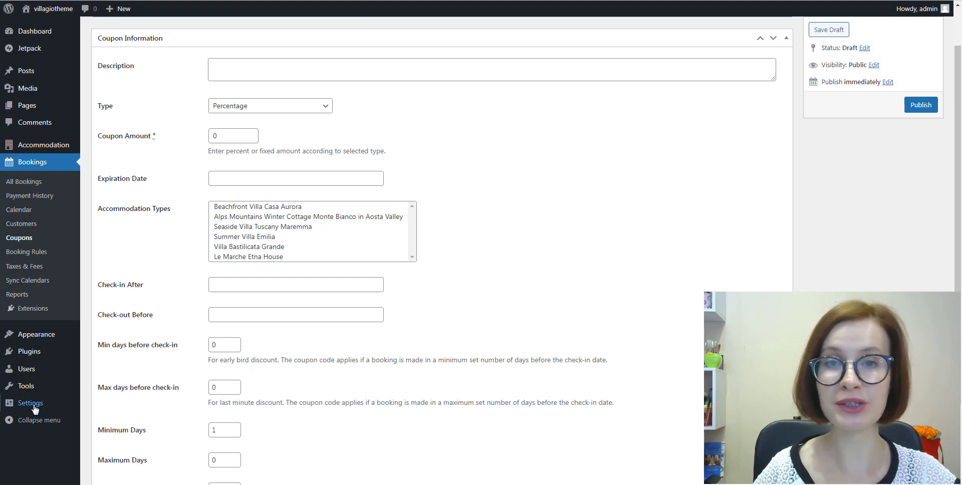
# - View the site's reading settings for the homepage and the theme customizer's site identity options
pyautogui.moveTo(32, 404)
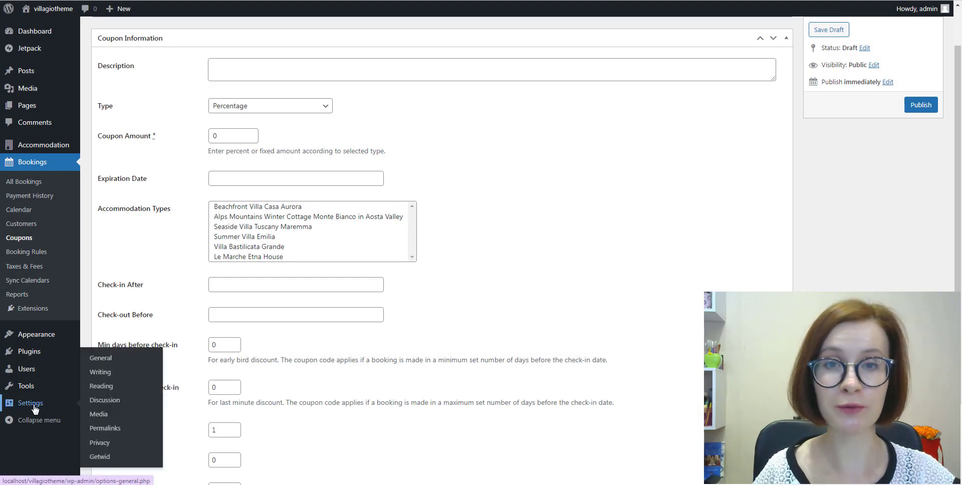
pyautogui.click(101, 386)
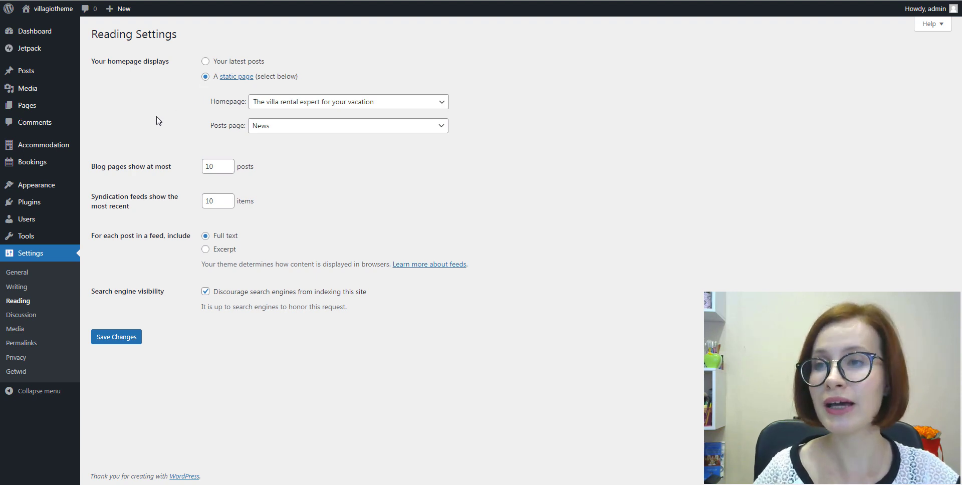
pyautogui.moveTo(38, 189)
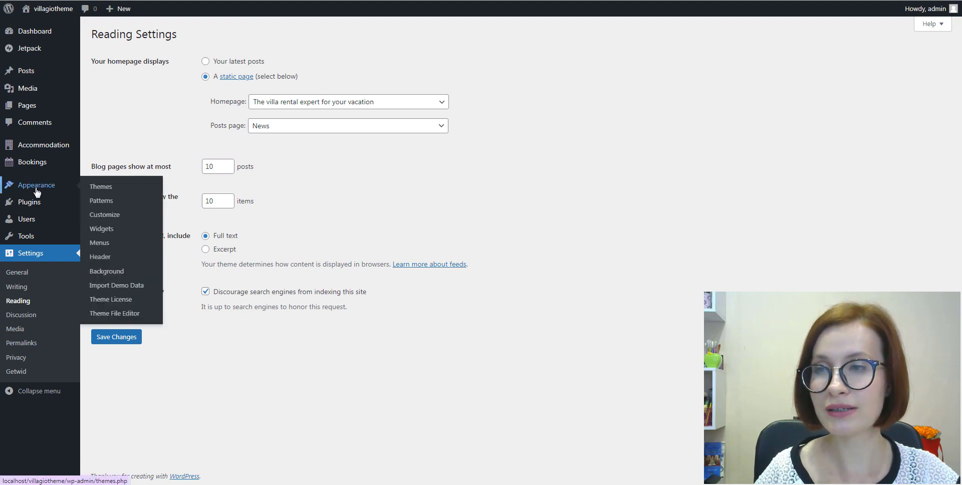
pyautogui.click(102, 216)
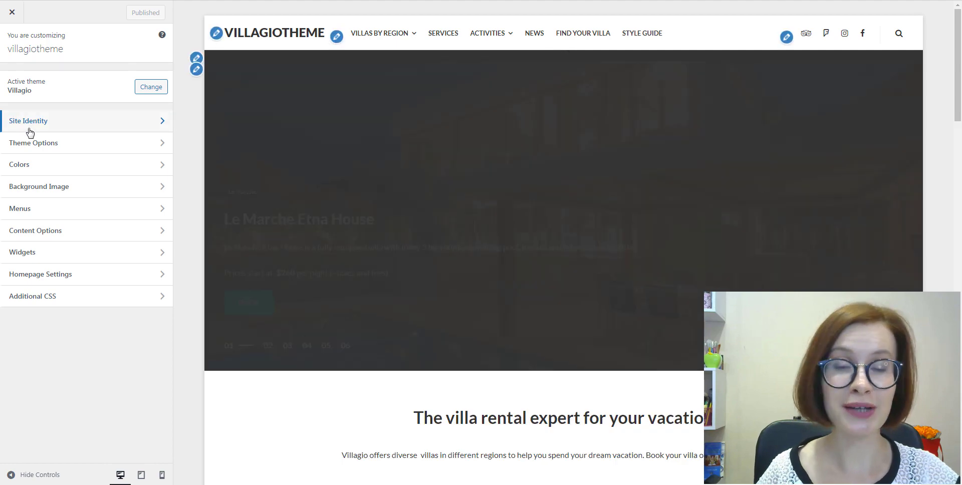
pyautogui.click(28, 129)
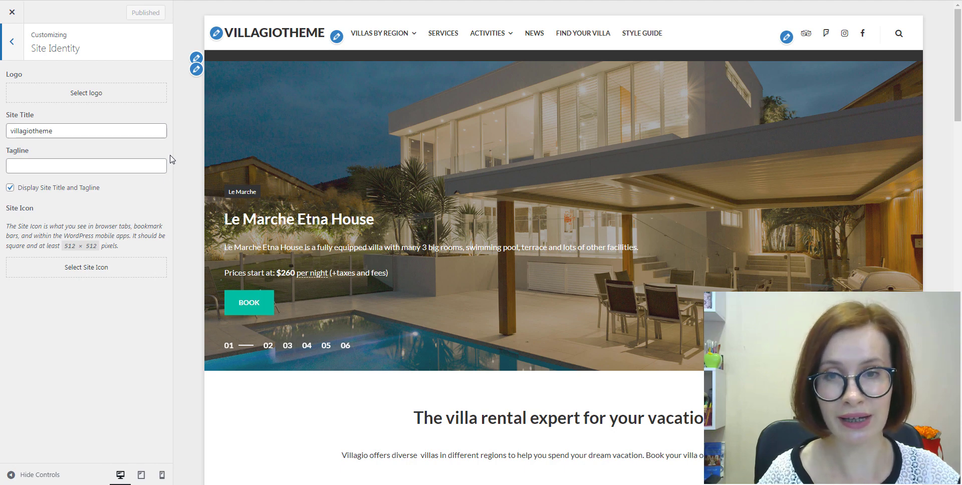
pyautogui.click(12, 42)
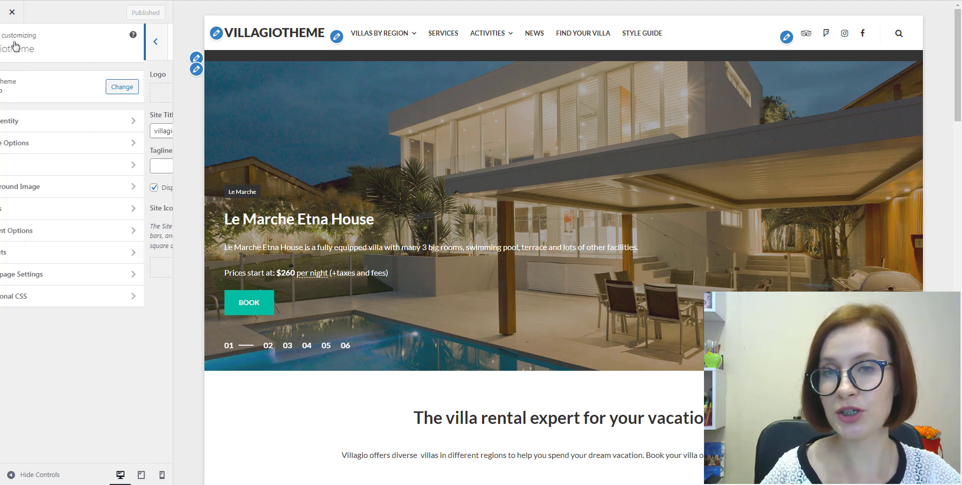
# - Enable the front page slideshow in the theme options, keeping the Slide animation and the Default site layout
pyautogui.click(31, 145)
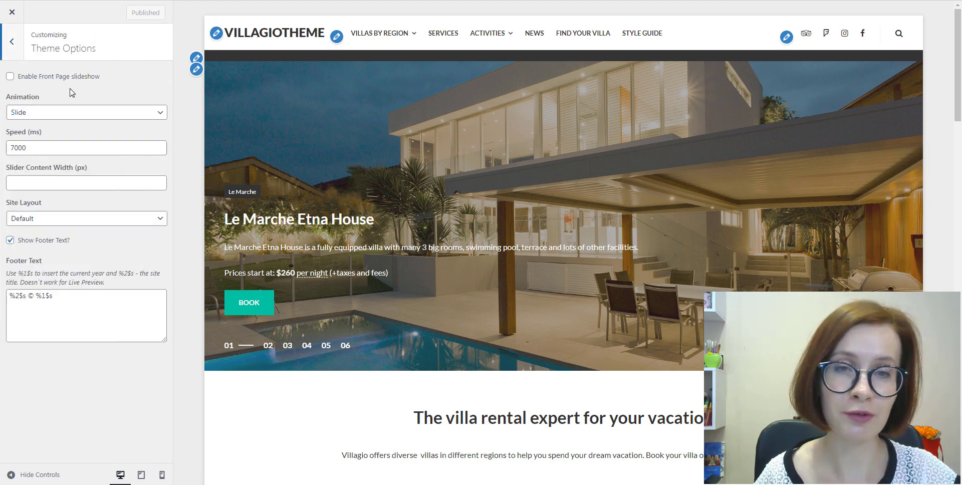
pyautogui.click(10, 76)
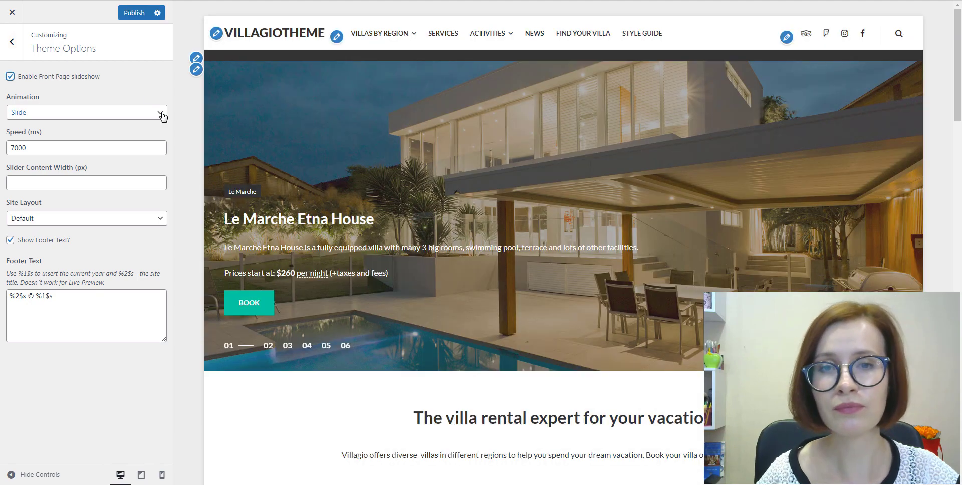
pyautogui.click(163, 113)
pyautogui.click(163, 115)
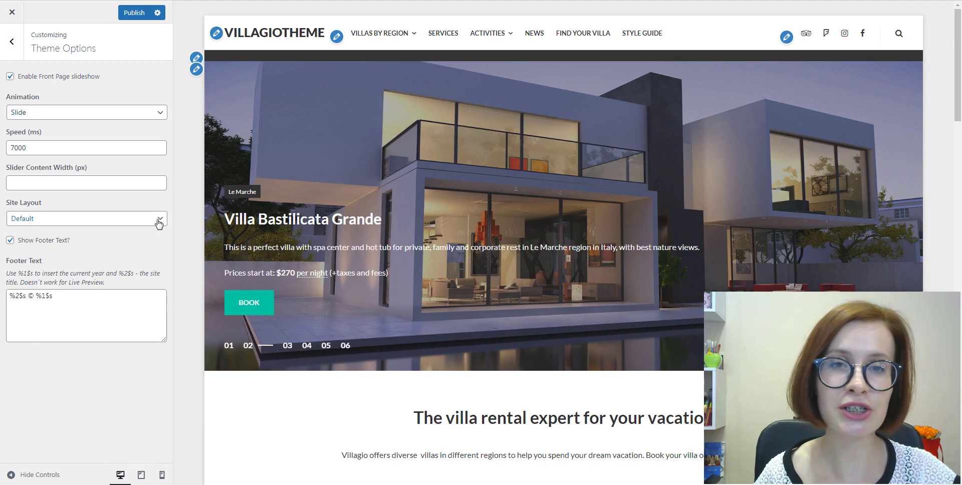
pyautogui.click(159, 223)
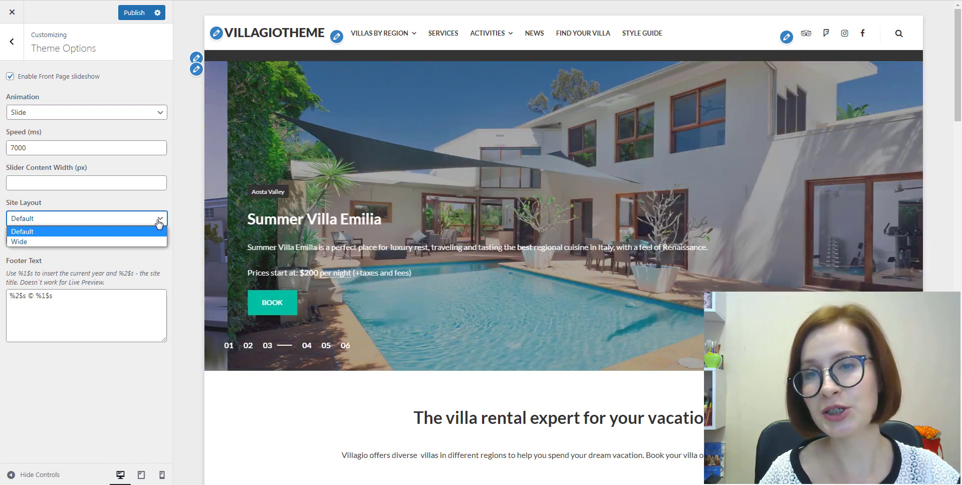
pyautogui.click(159, 231)
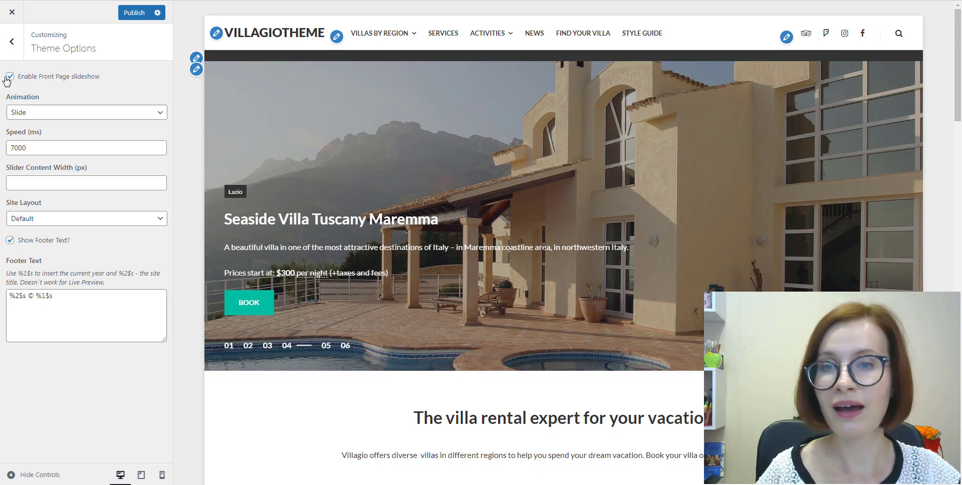
pyautogui.click(19, 46)
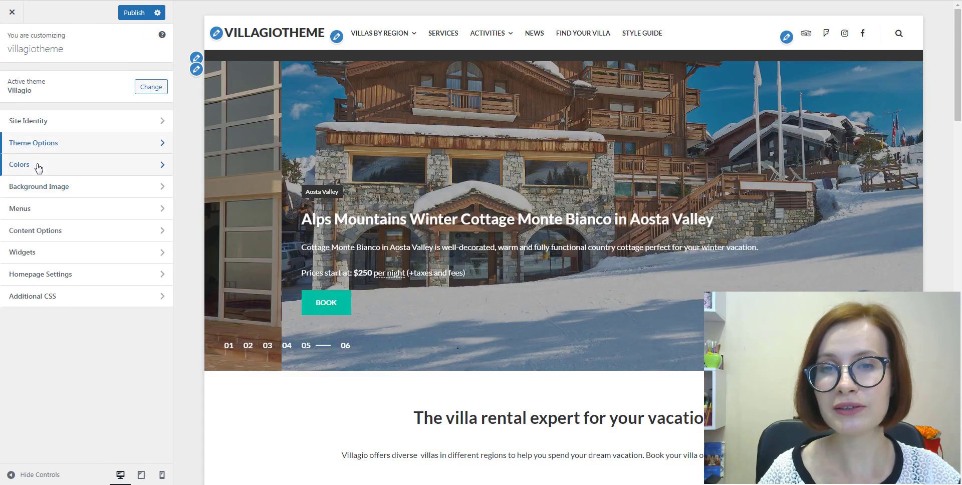
# - View the theme's color settings, including the background color picker, and the background image option
pyautogui.click(38, 165)
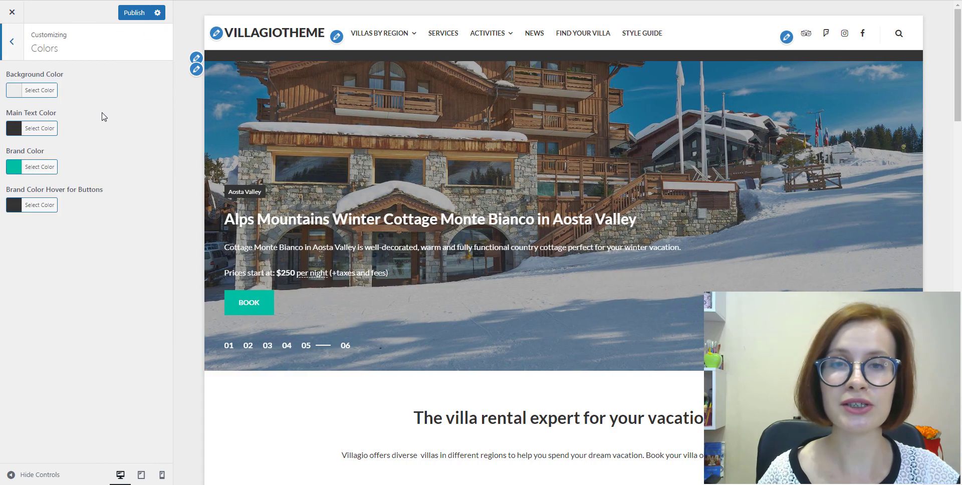
pyautogui.click(16, 93)
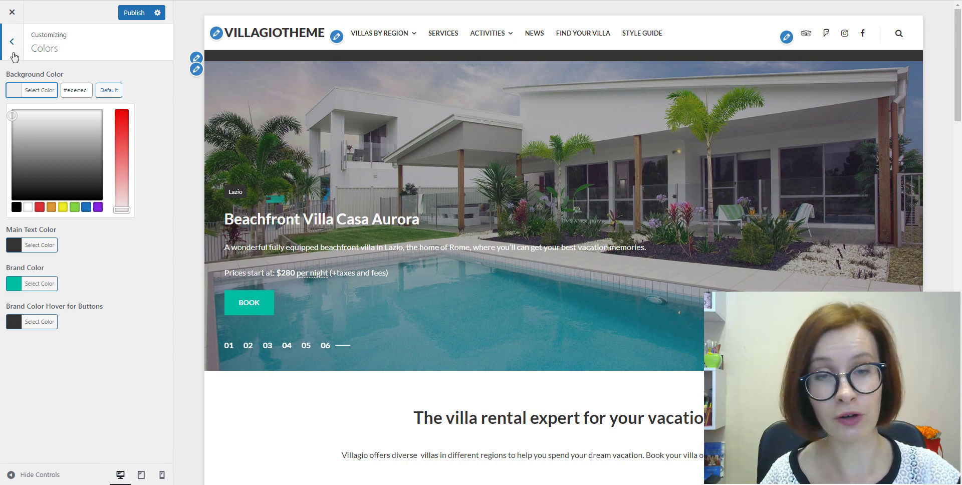
pyautogui.click(15, 56)
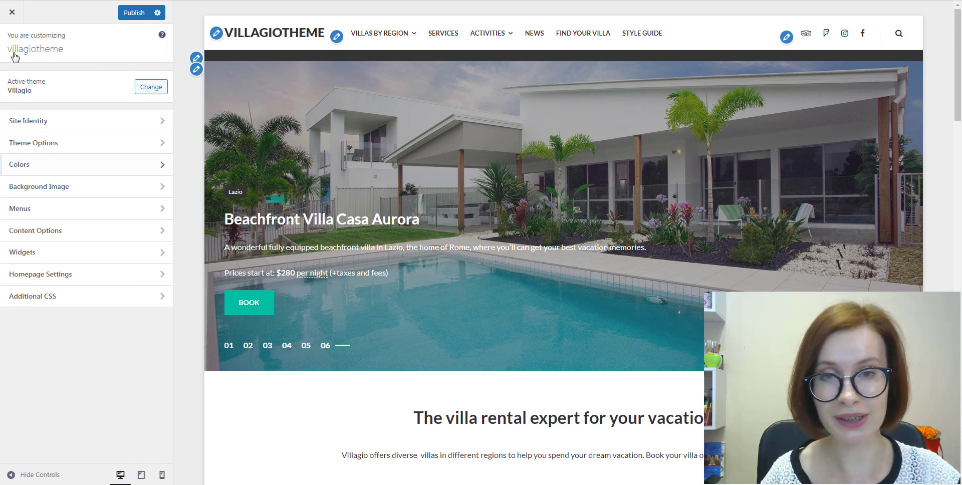
pyautogui.click(31, 194)
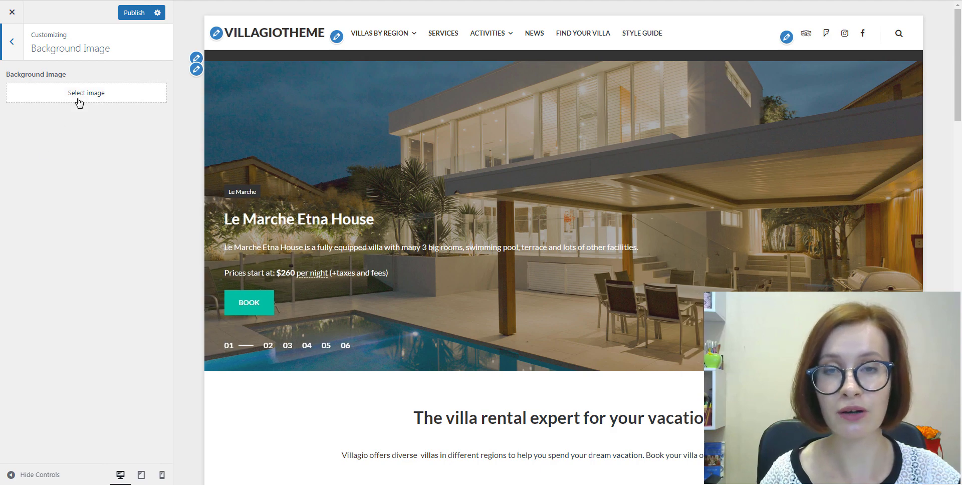
pyautogui.click(11, 42)
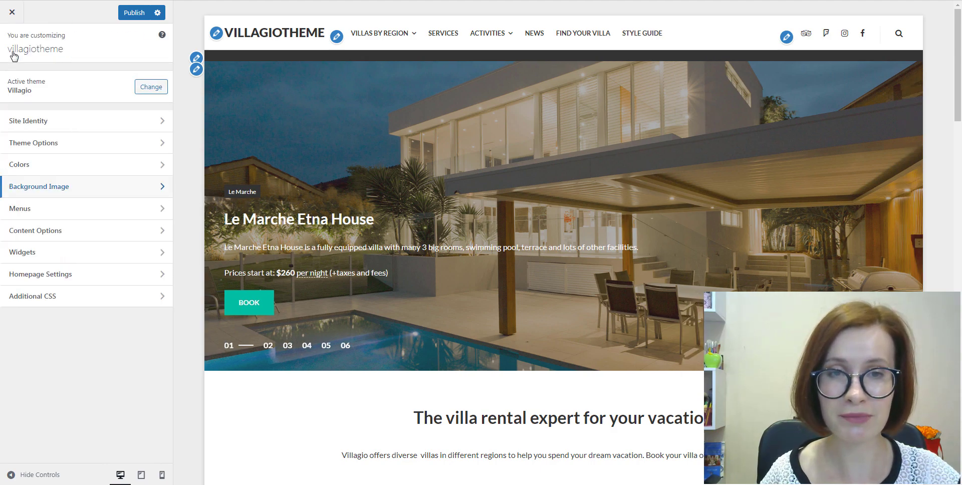
# - In the Primary menu, move the Services item between Find Your Villa and Style Guide
pyautogui.click(35, 209)
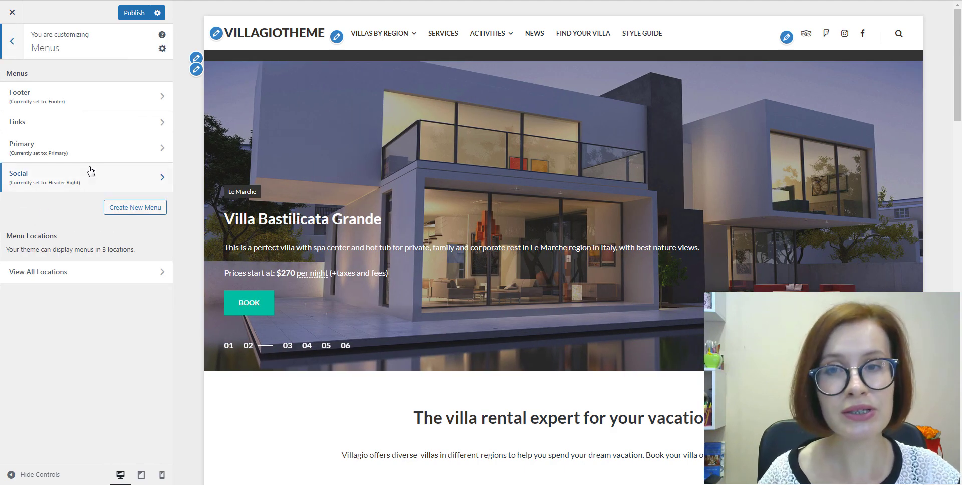
pyautogui.click(107, 153)
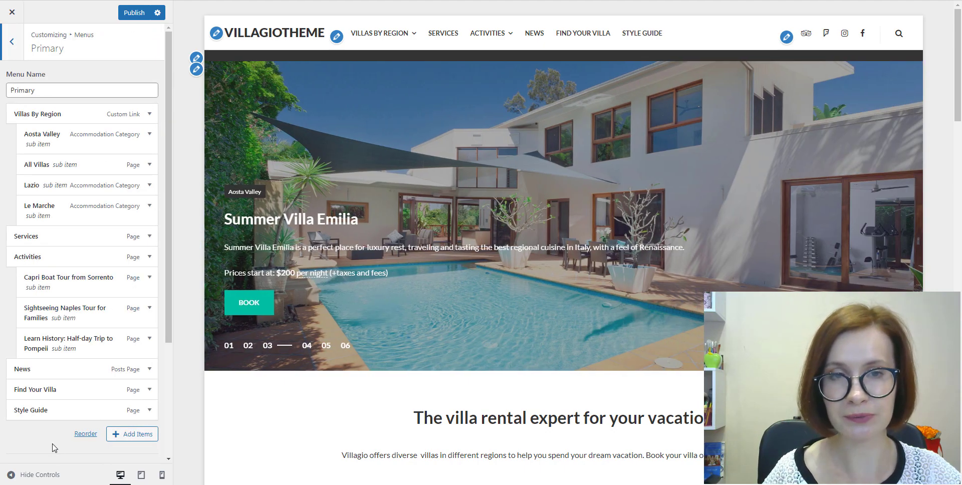
pyautogui.scroll(-4, 55, 447)
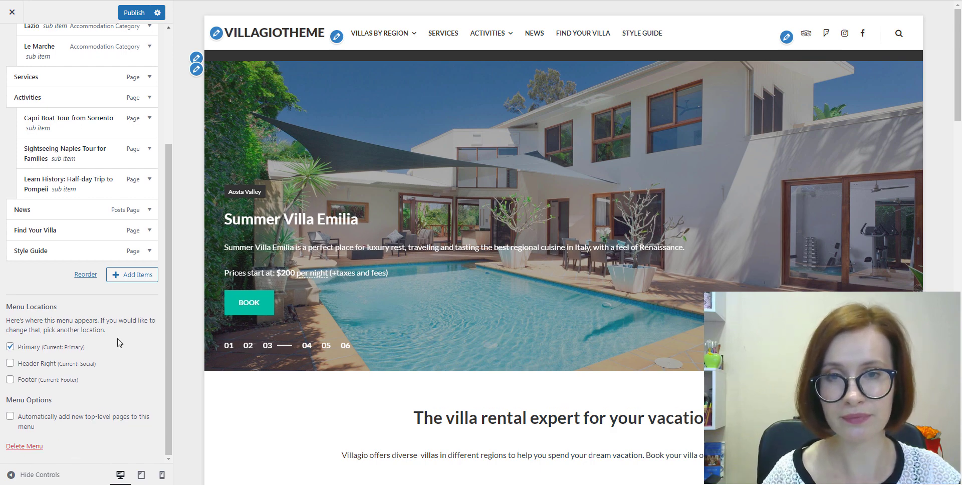
pyautogui.scroll(4, 119, 342)
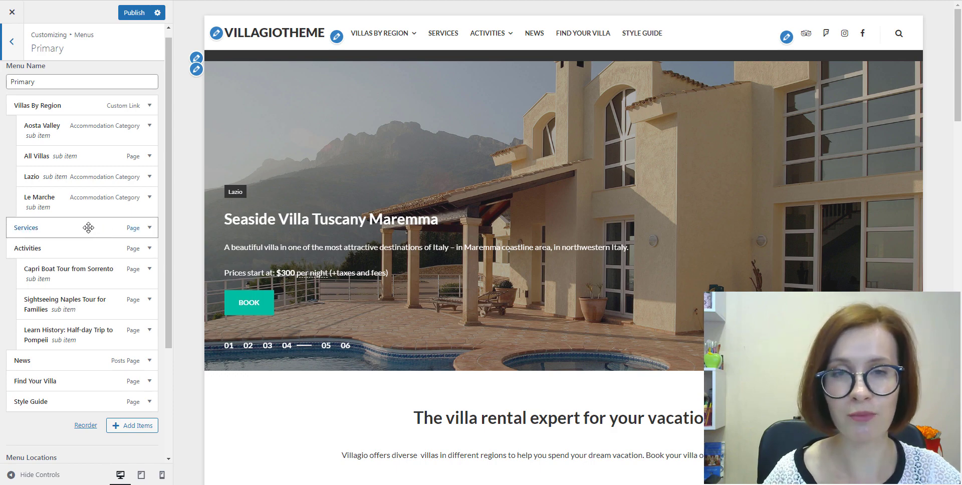
pyautogui.moveTo(88, 227); pyautogui.dragTo(86, 381)
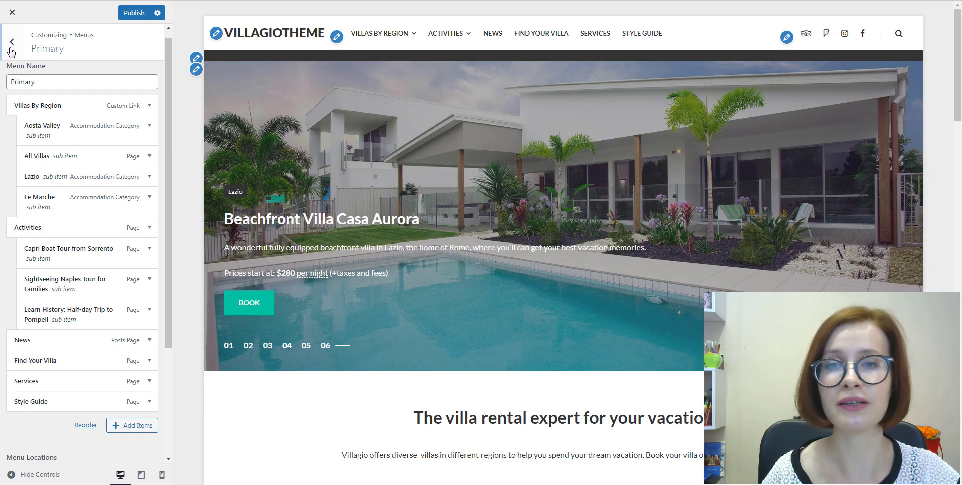
pyautogui.click(13, 52)
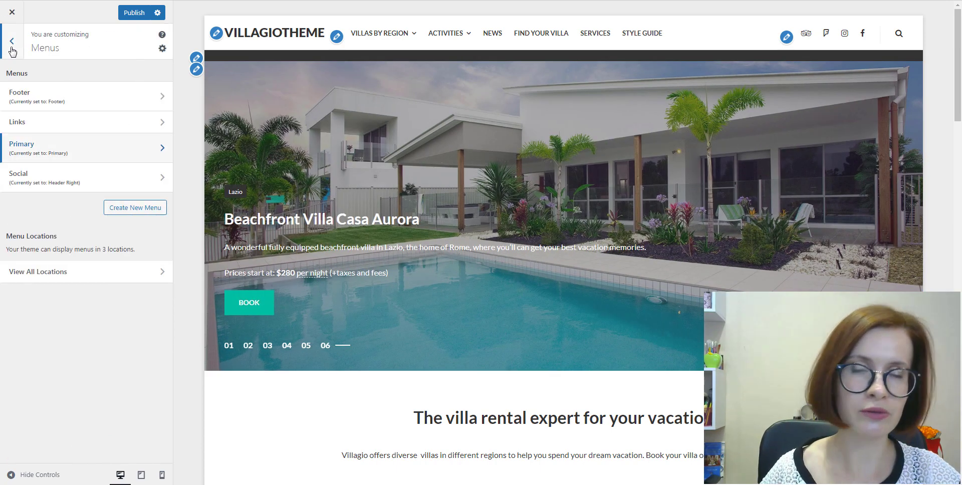
pyautogui.click(13, 51)
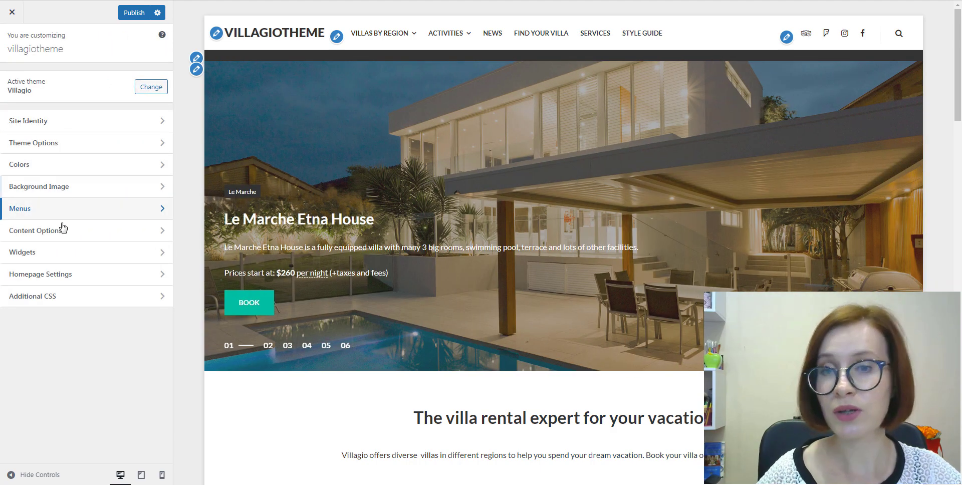
# - View the post content options and examine the contents of the Front Page Top widget area
pyautogui.click(62, 233)
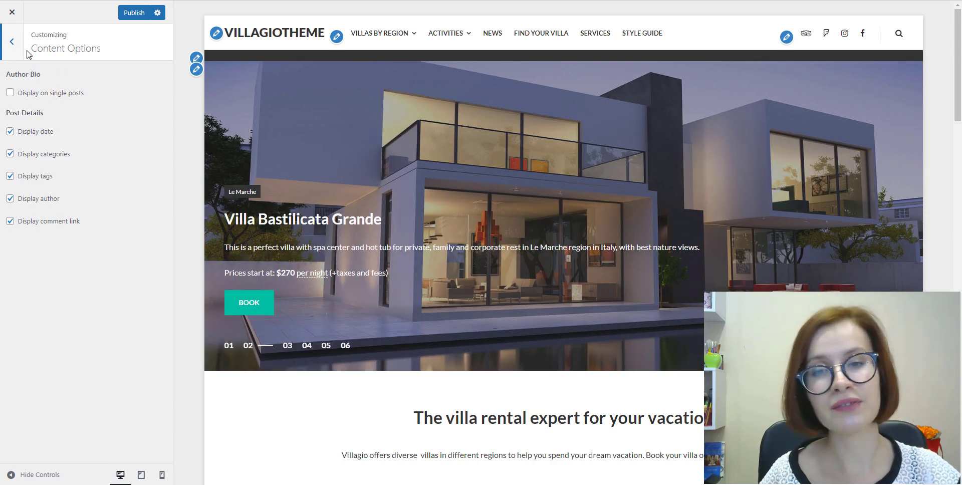
pyautogui.click(8, 46)
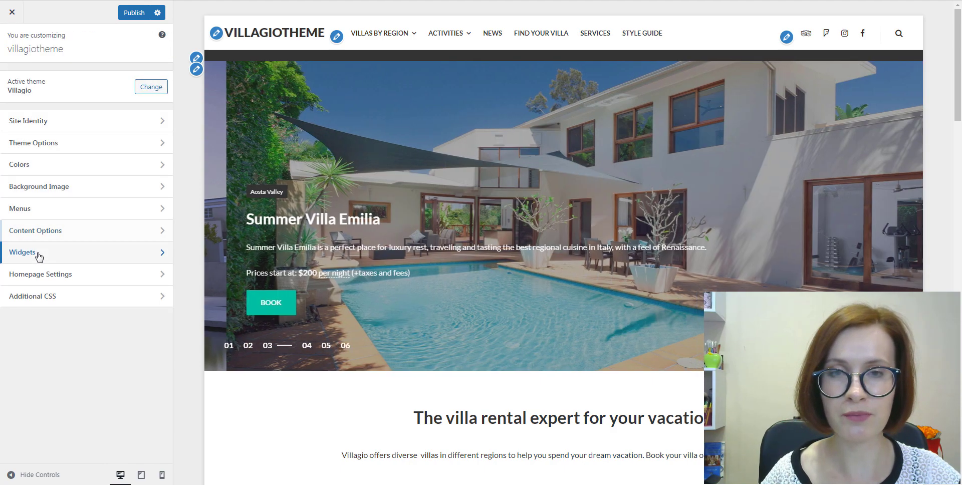
pyautogui.click(39, 257)
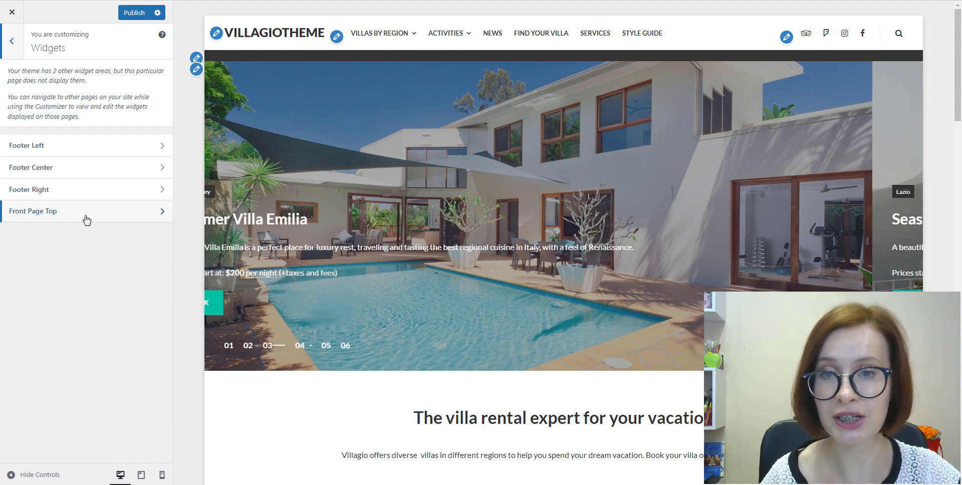
pyautogui.click(86, 217)
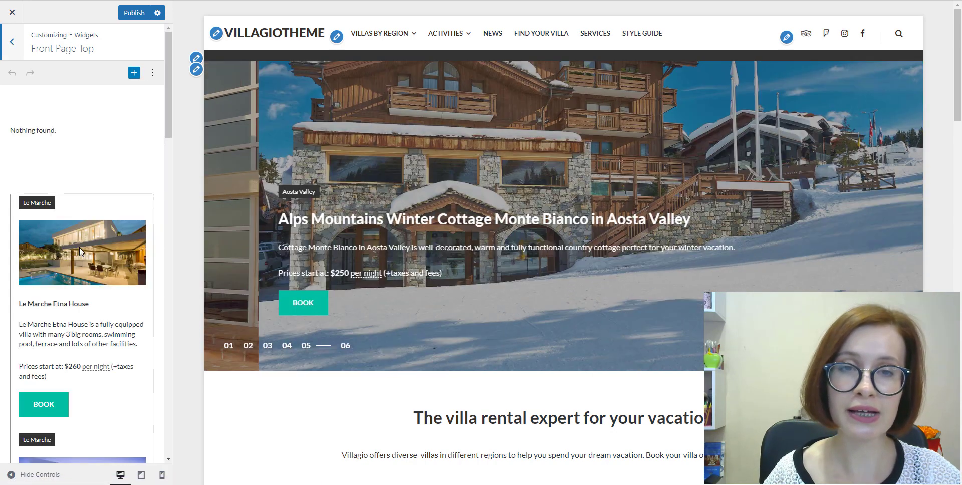
pyautogui.scroll(-3, 80, 251)
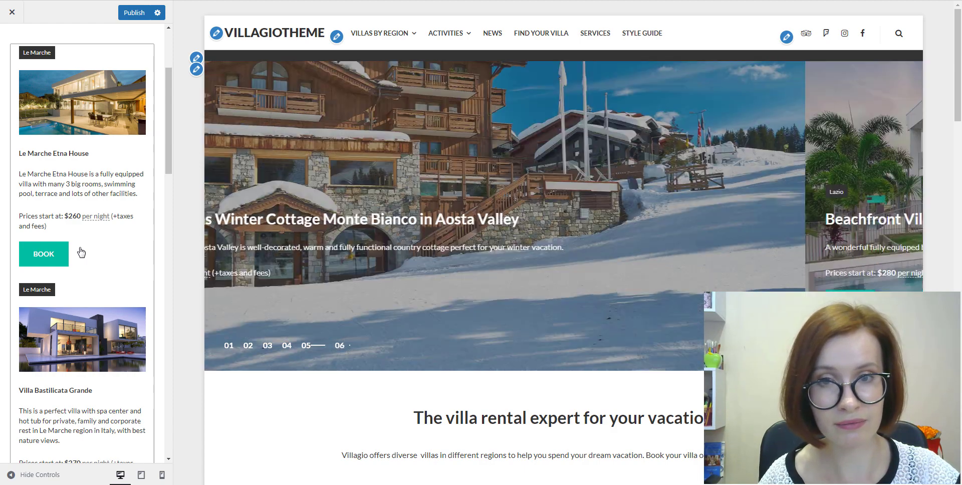
pyautogui.scroll(-15, 81, 252)
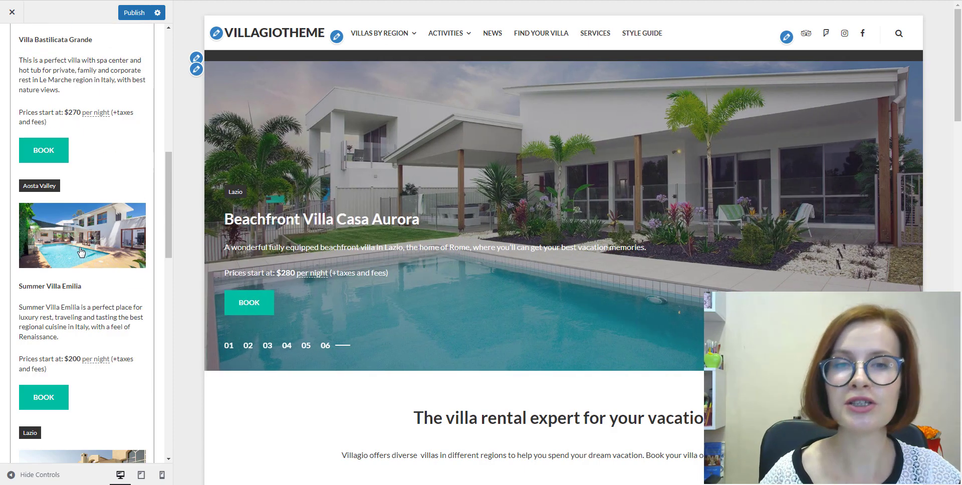
pyautogui.scroll(-6, 81, 252)
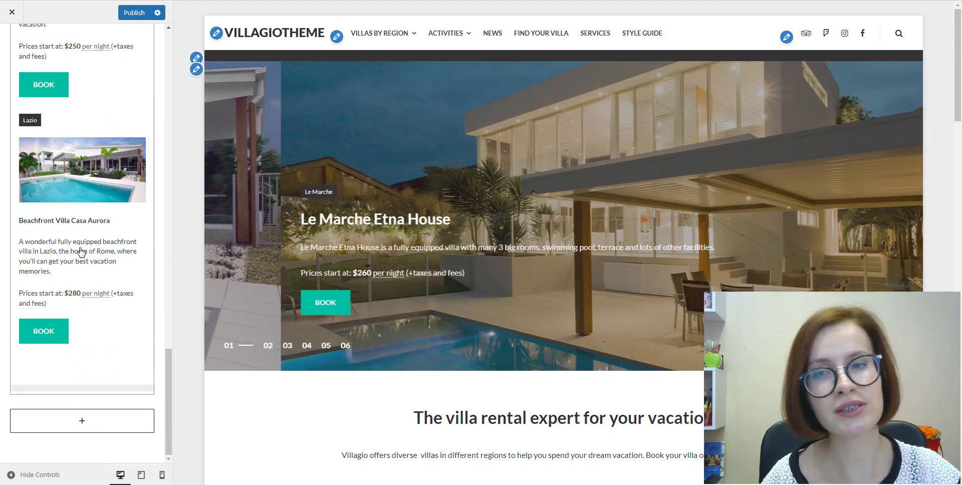
# - Leave the Front Page Top widget area and open the Recent News and About Us footer widgets from the site preview
pyautogui.scroll(20, 64, 73)
pyautogui.click(18, 43)
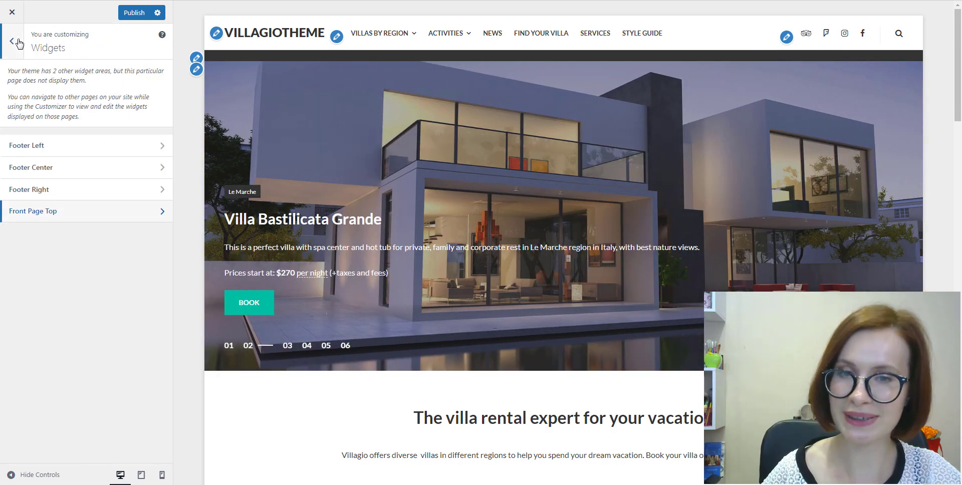
pyautogui.click(18, 43)
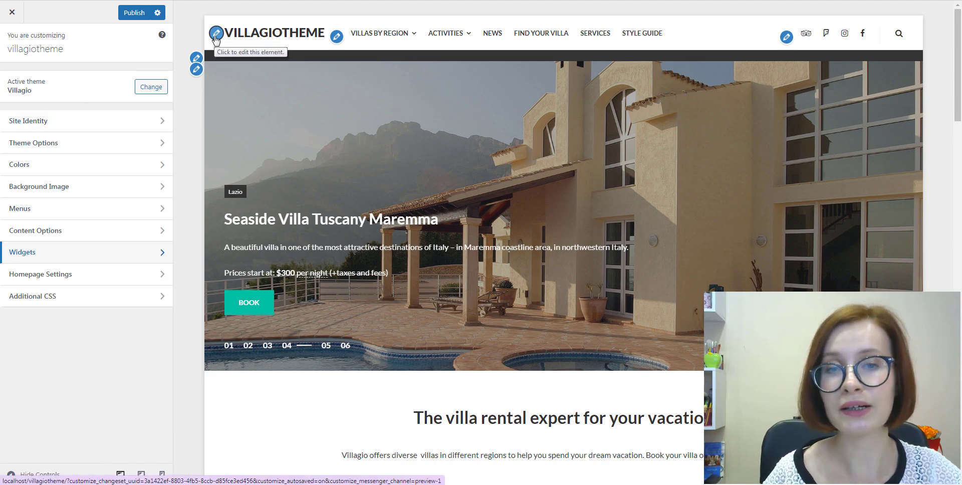
pyautogui.scroll(-15, 393, 154)
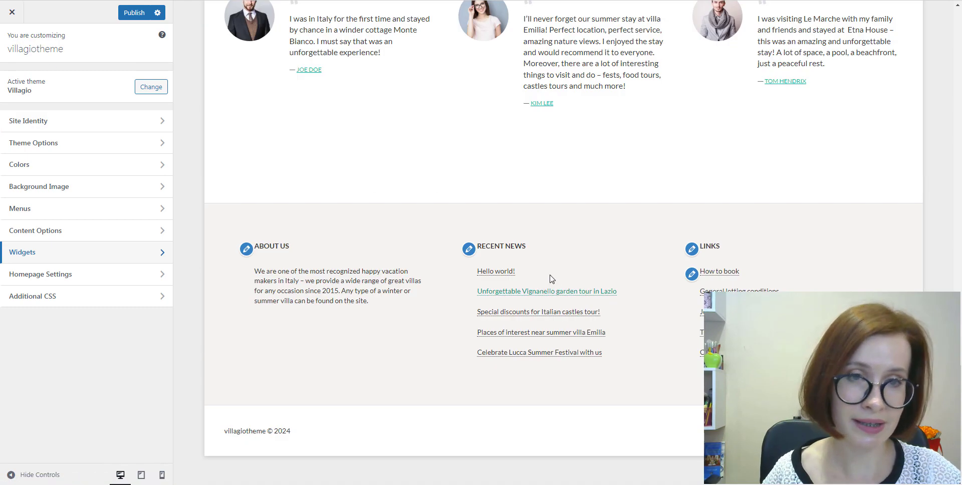
pyautogui.click(469, 249)
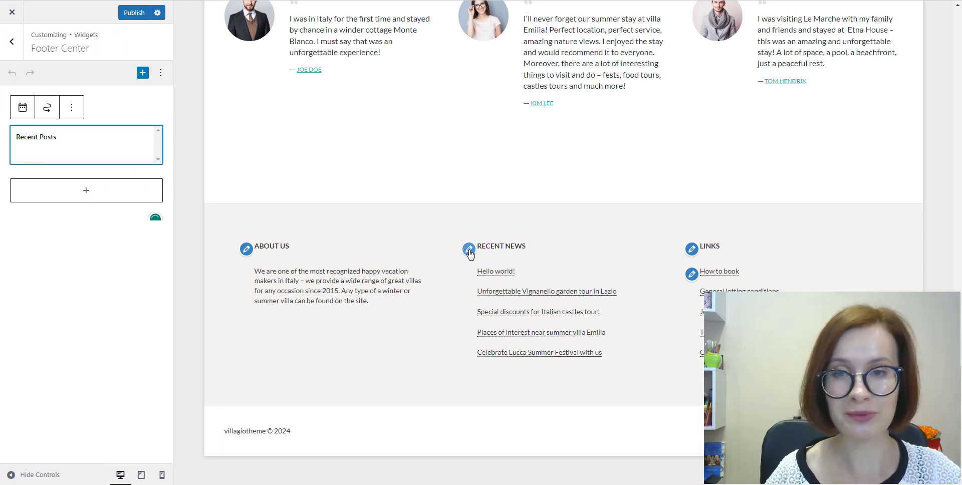
pyautogui.click(246, 249)
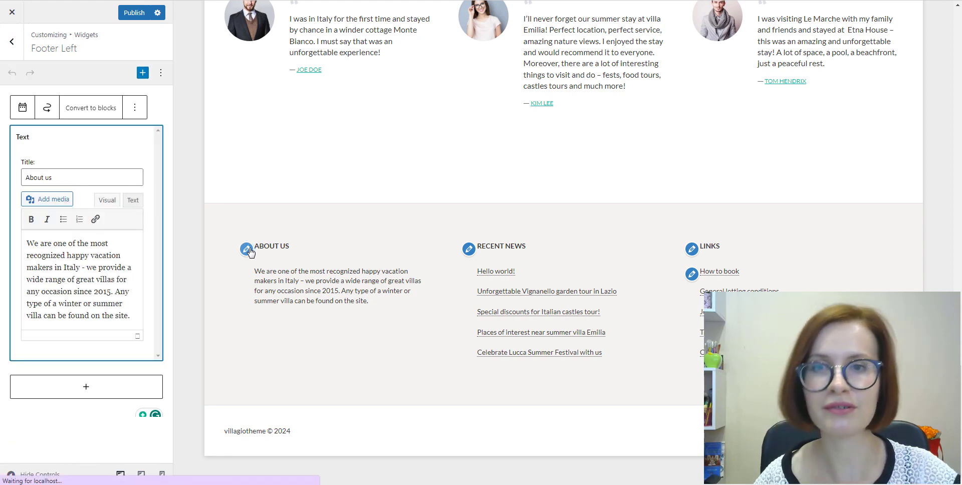
# - Enable the Testimonials custom content type in Jetpack's Writing settings and open the list of all testimonials
pyautogui.moveTo(22, 93)
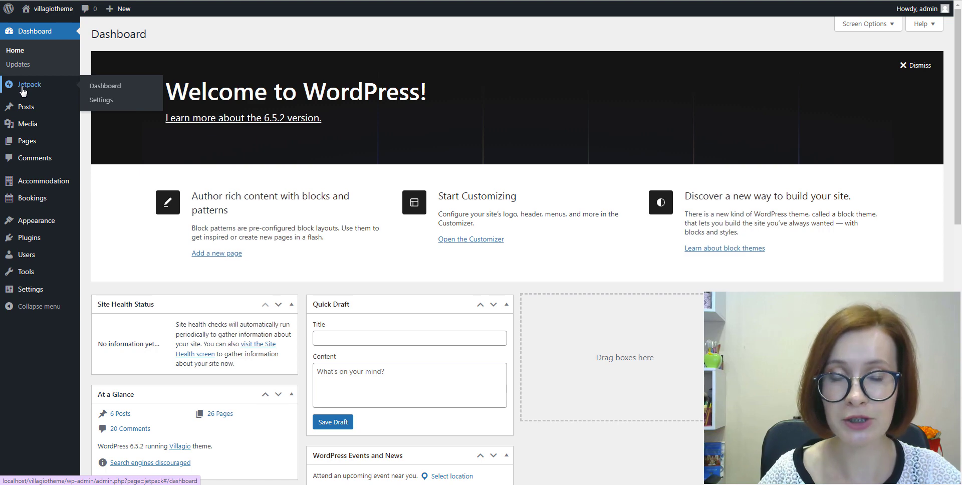
pyautogui.click(97, 103)
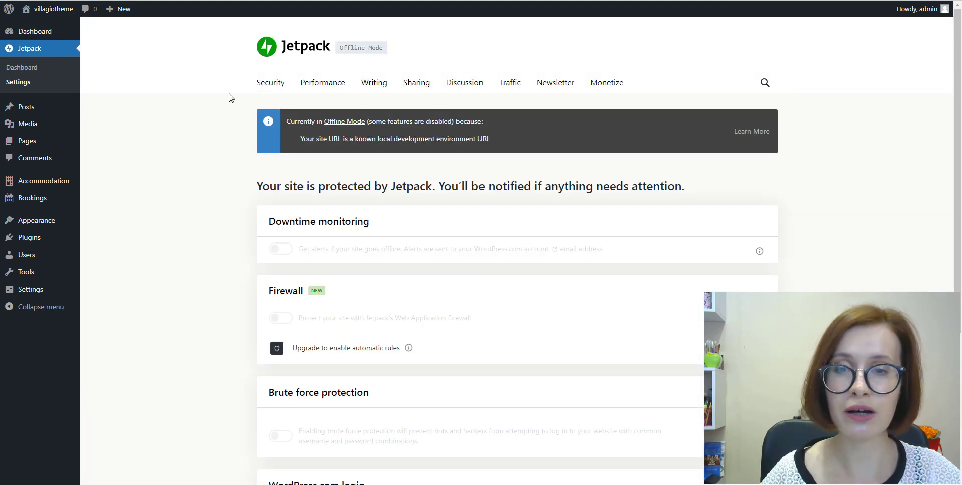
pyautogui.click(379, 87)
pyautogui.scroll(-9, 659, 298)
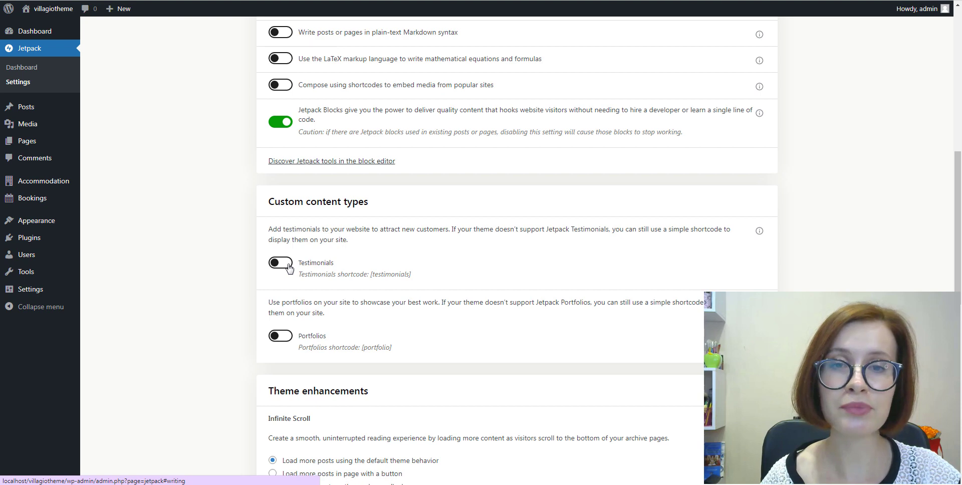
pyautogui.click(280, 262)
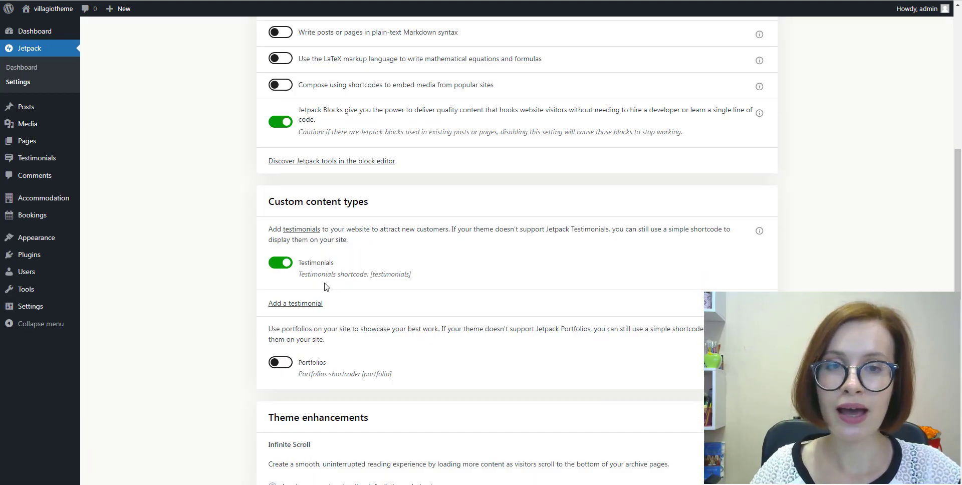
pyautogui.moveTo(28, 162)
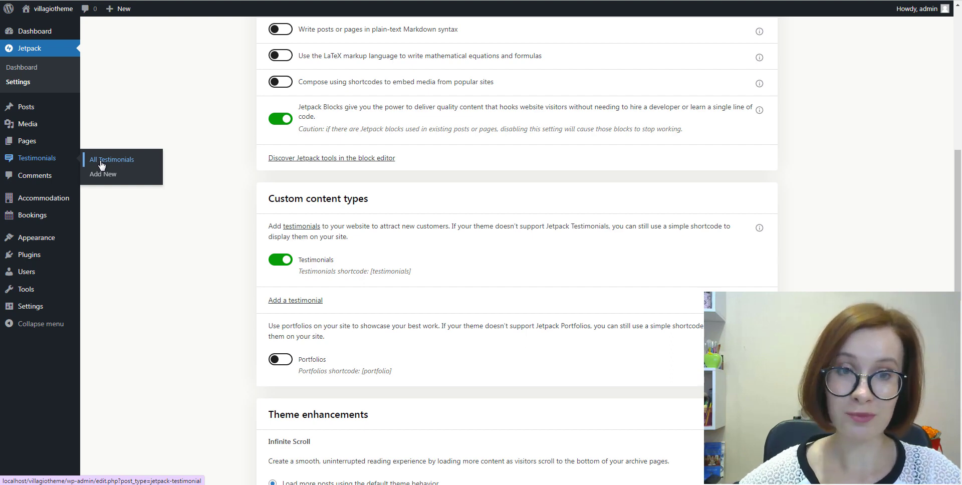
pyautogui.click(101, 165)
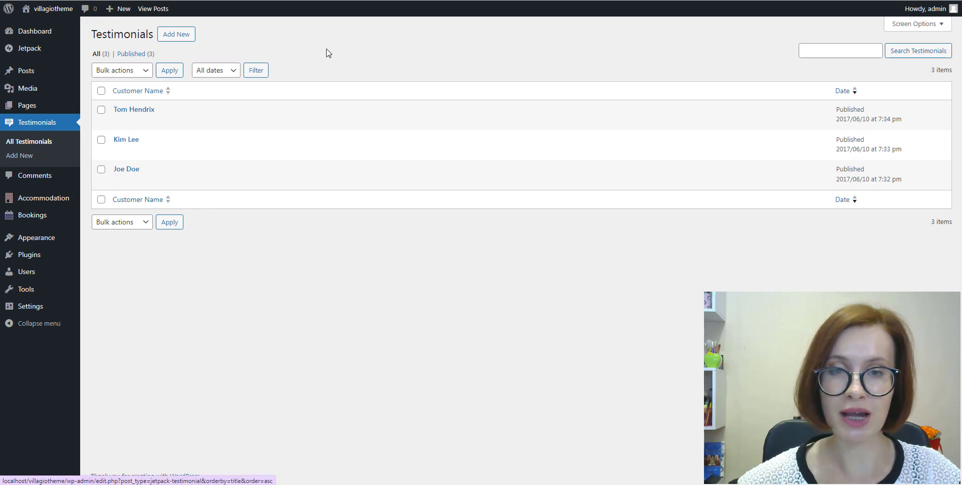
# - View the Guest Reviews section of the live front page in a new browser tab and open that page for editing
pyautogui.moveTo(47, 10)
pyautogui.rightClick(37, 25)
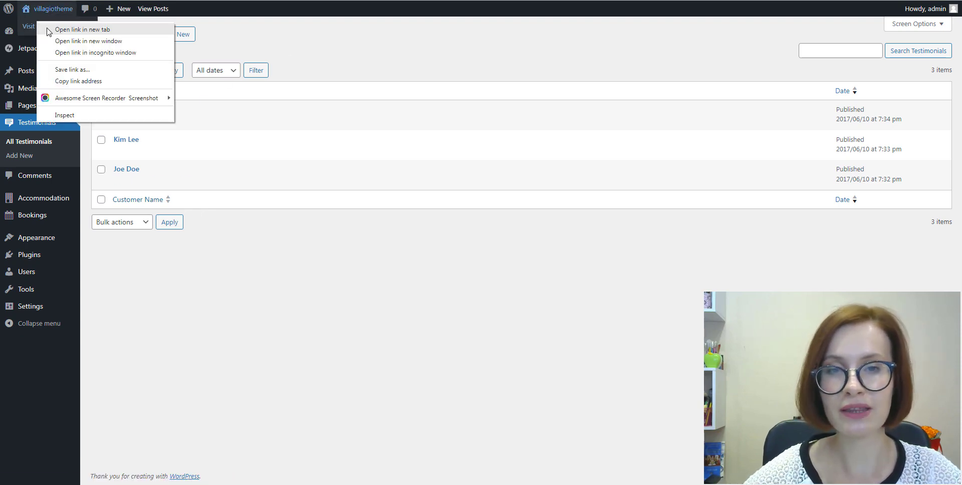
pyautogui.click(82, 29)
pyautogui.hotkey('ctrl', 'Tab')
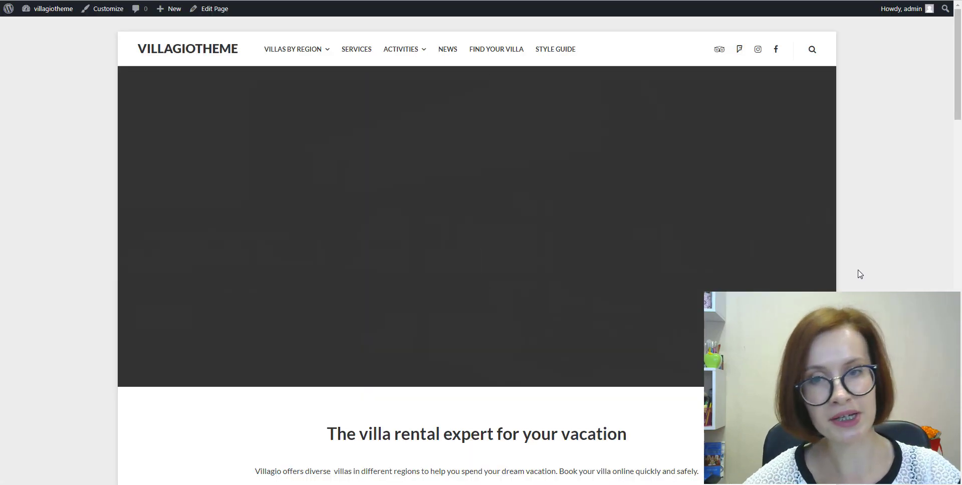
pyautogui.scroll(-20, 860, 274)
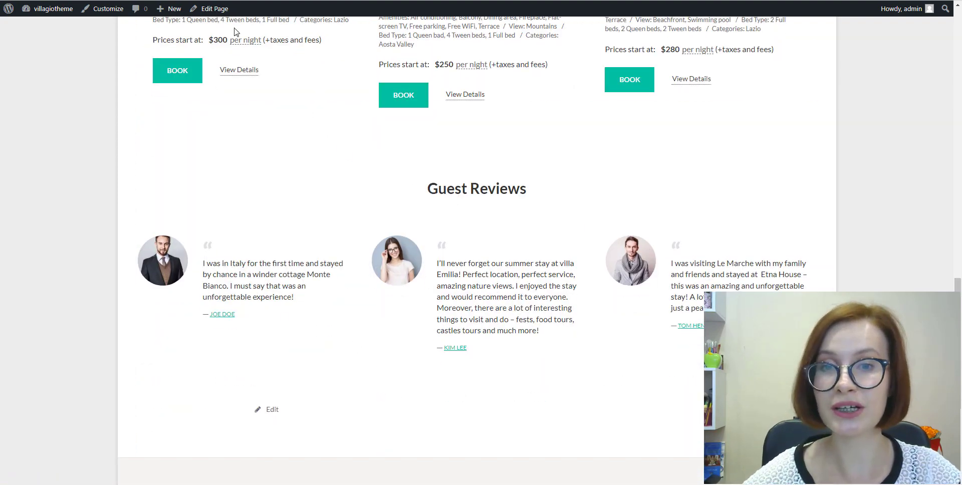
pyautogui.click(214, 9)
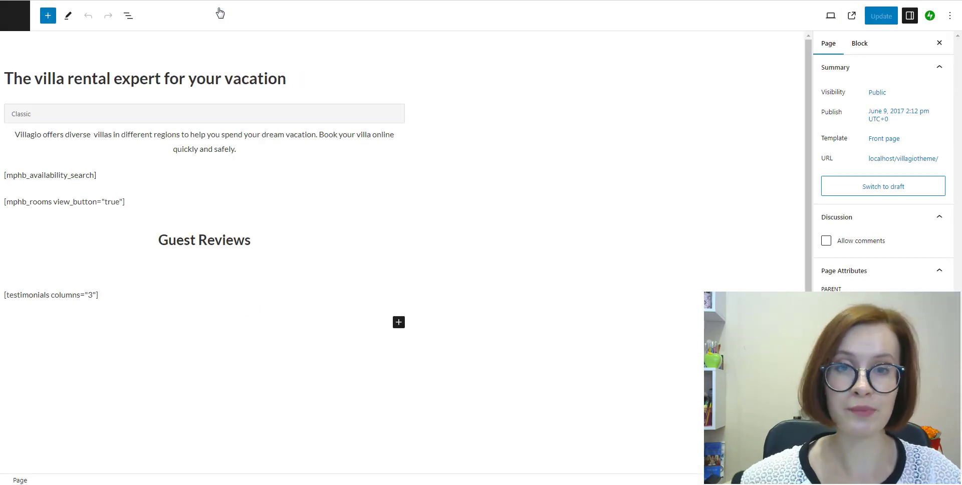